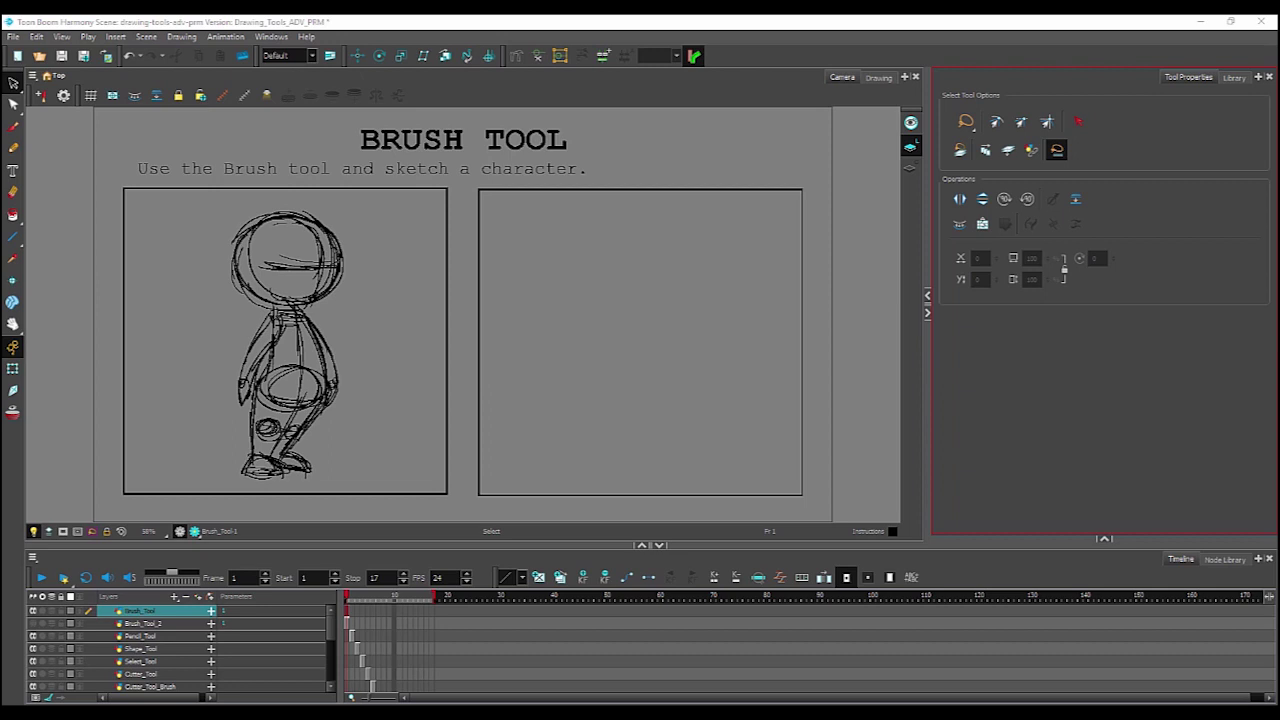
Activate the Brush tool so Tool Properties shows preset Brush 1 at size 25.
left_click(15, 131)
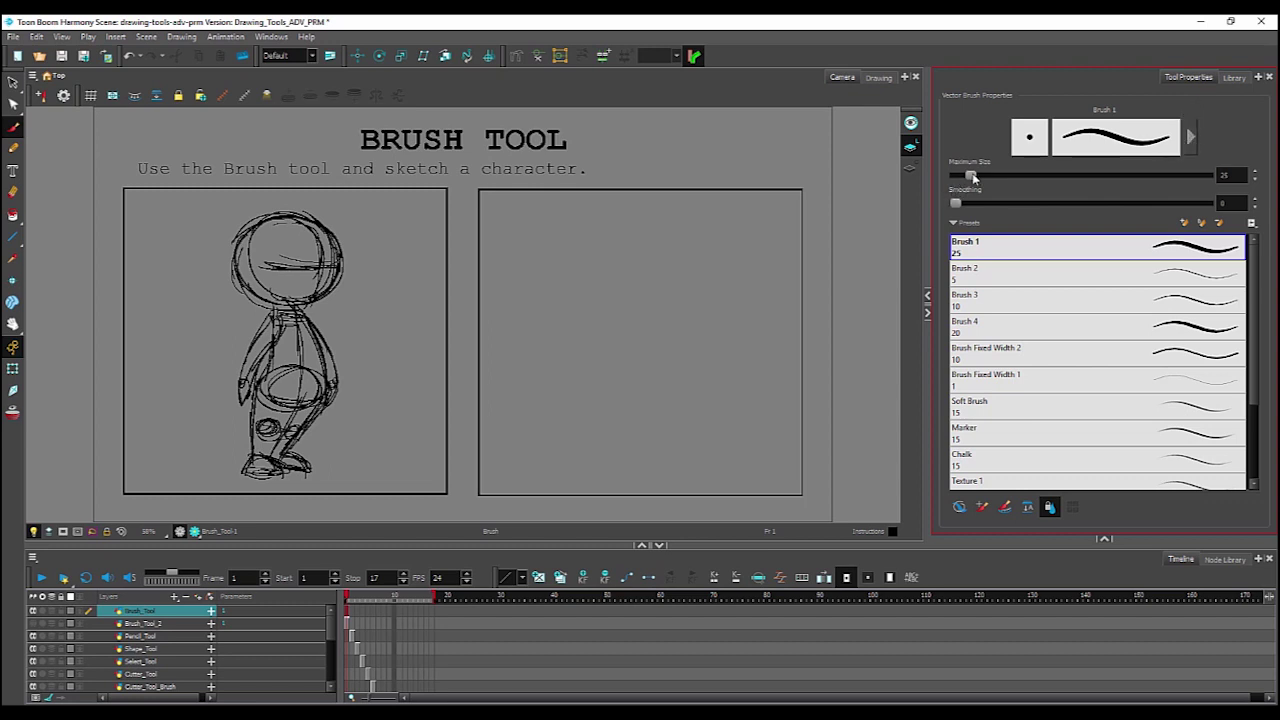
Raise brush maximum size to 44 and increase smoothing, then draw three test strokes in the right panel.
mouse_move(972, 176)
left_mouse_down()
mouse_move(1054, 172)
mouse_move(980, 178)
mouse_move(1030, 177)
mouse_move(980, 178)
mouse_move(983, 203)
mouse_move(1030, 203)
left_mouse_up()
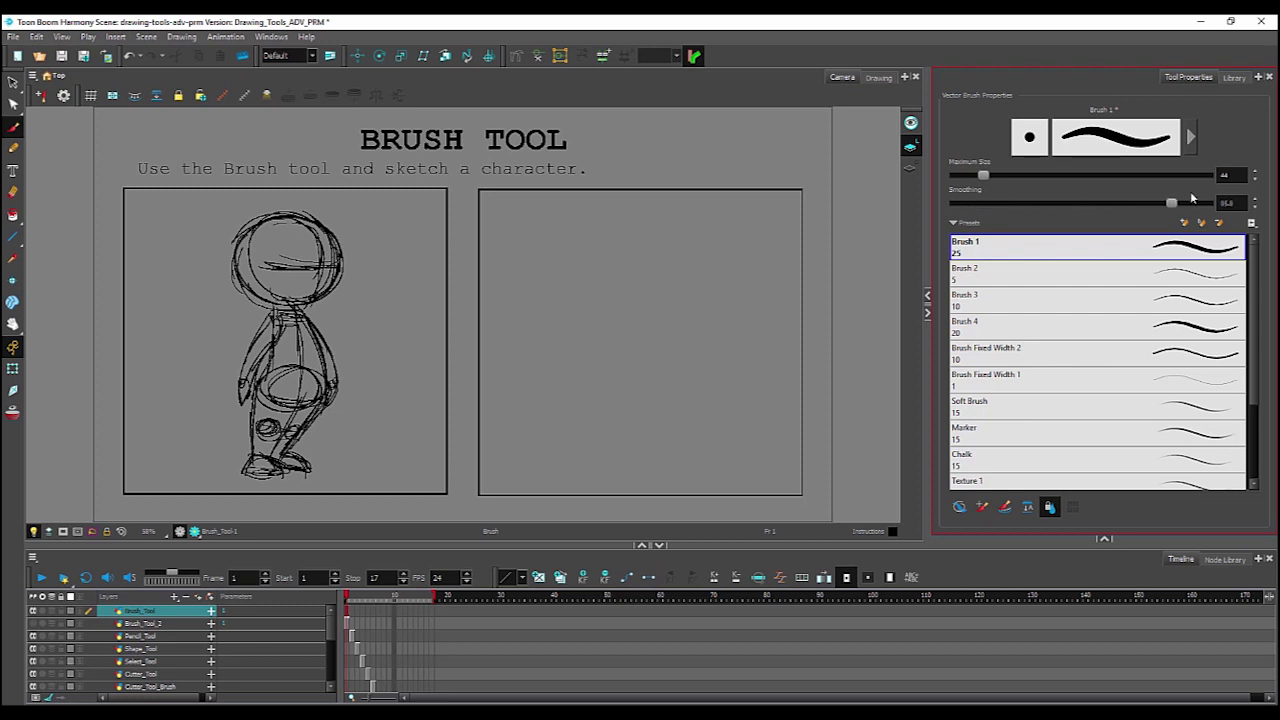
left_click_drag(1191, 199, 1190, 203)
mouse_move(652, 222)
left_mouse_down()
mouse_move(624, 284)
mouse_move(568, 336)
left_mouse_up()
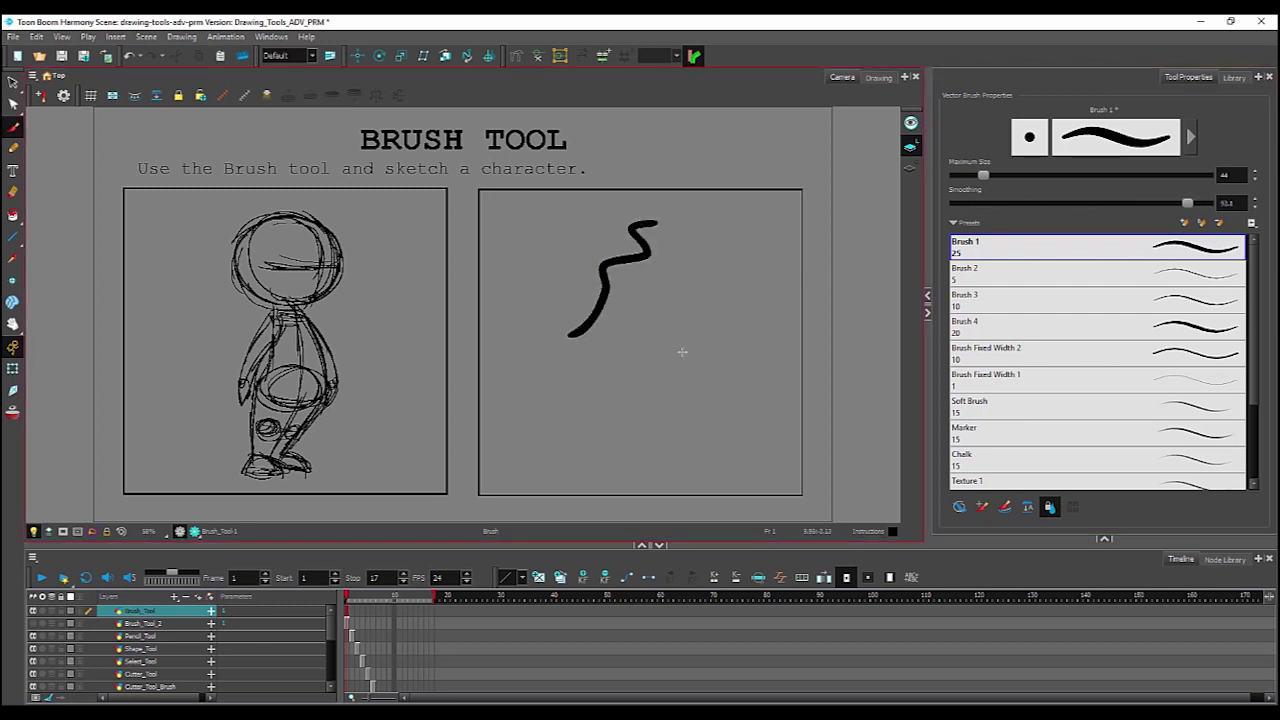
mouse_move(720, 262)
left_mouse_down()
mouse_move(660, 306)
mouse_move(645, 362)
left_mouse_up()
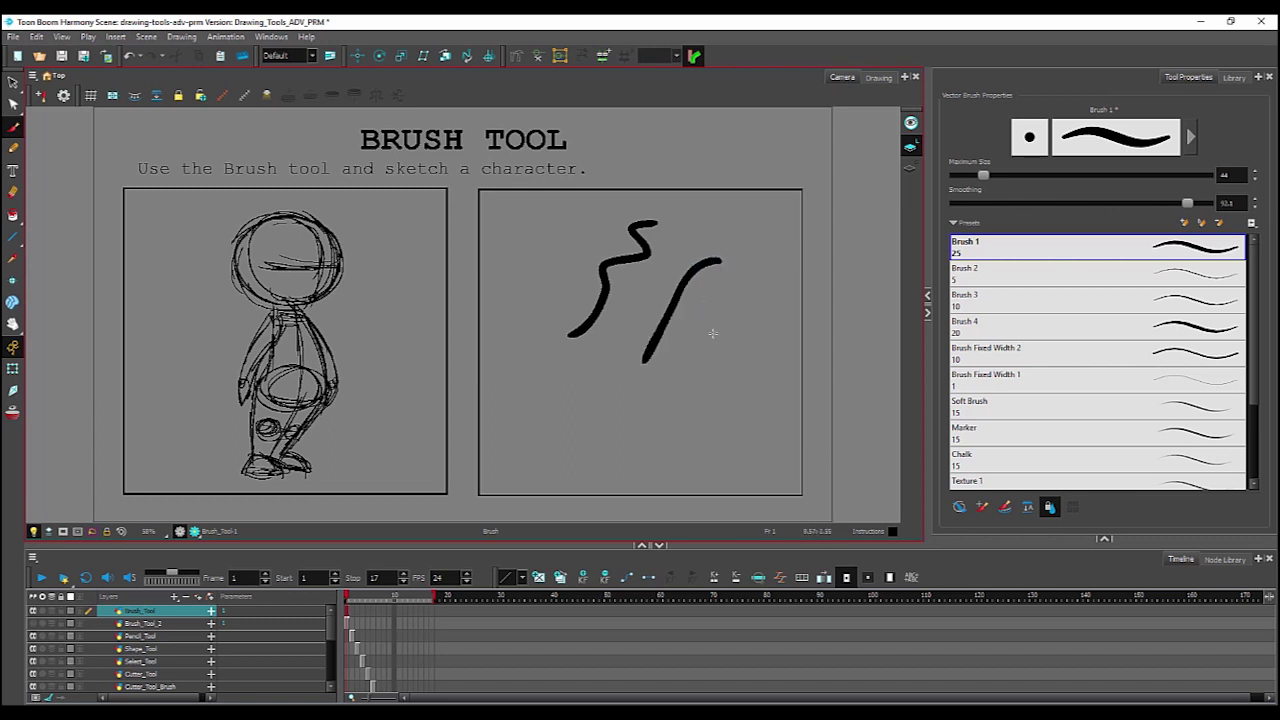
left_click_drag(742, 313, 690, 402)
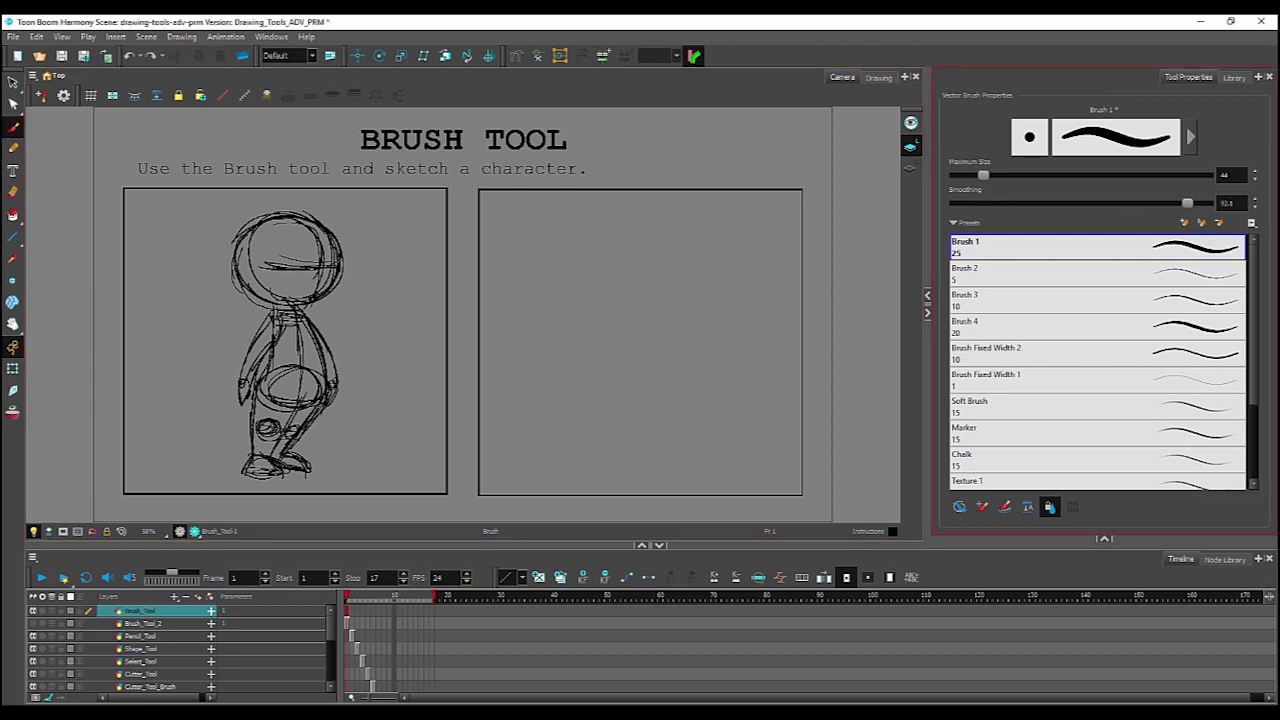
Open the full Vector Brush Properties, cancel the tip Import dialog, and enlarge maximum size toward 104.
left_click(1191, 137)
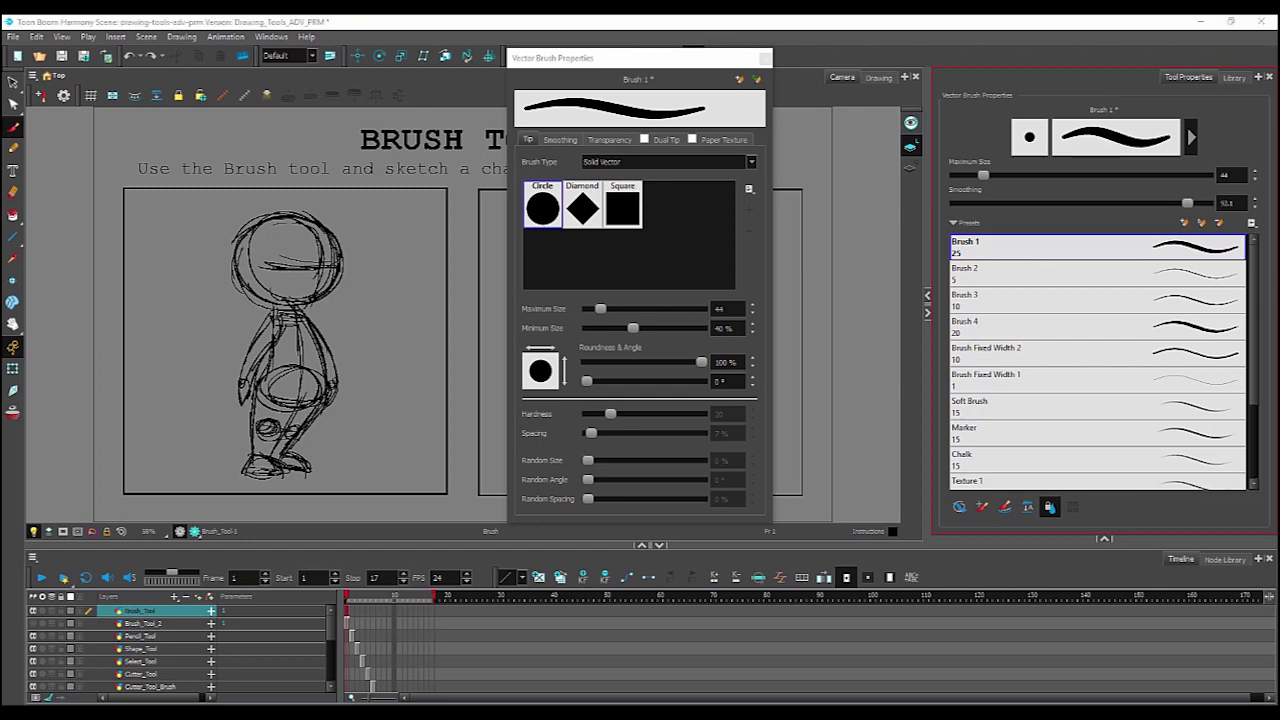
left_click(750, 191)
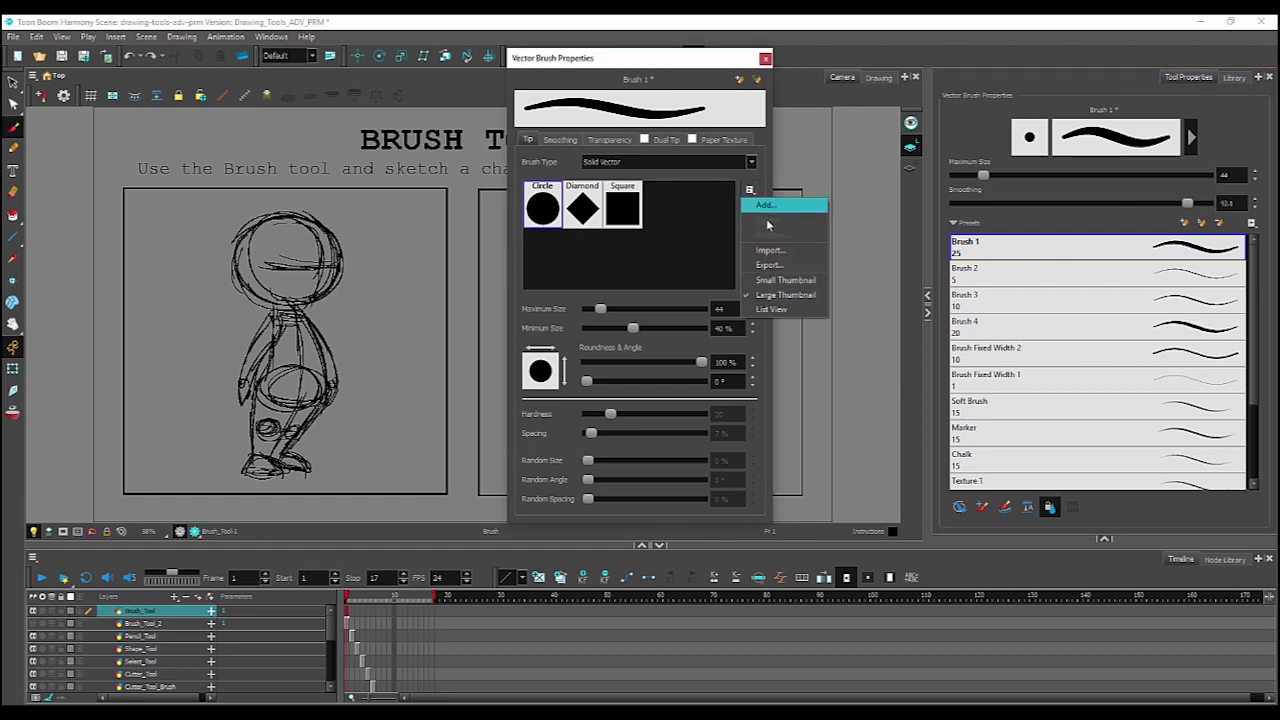
left_click(770, 251)
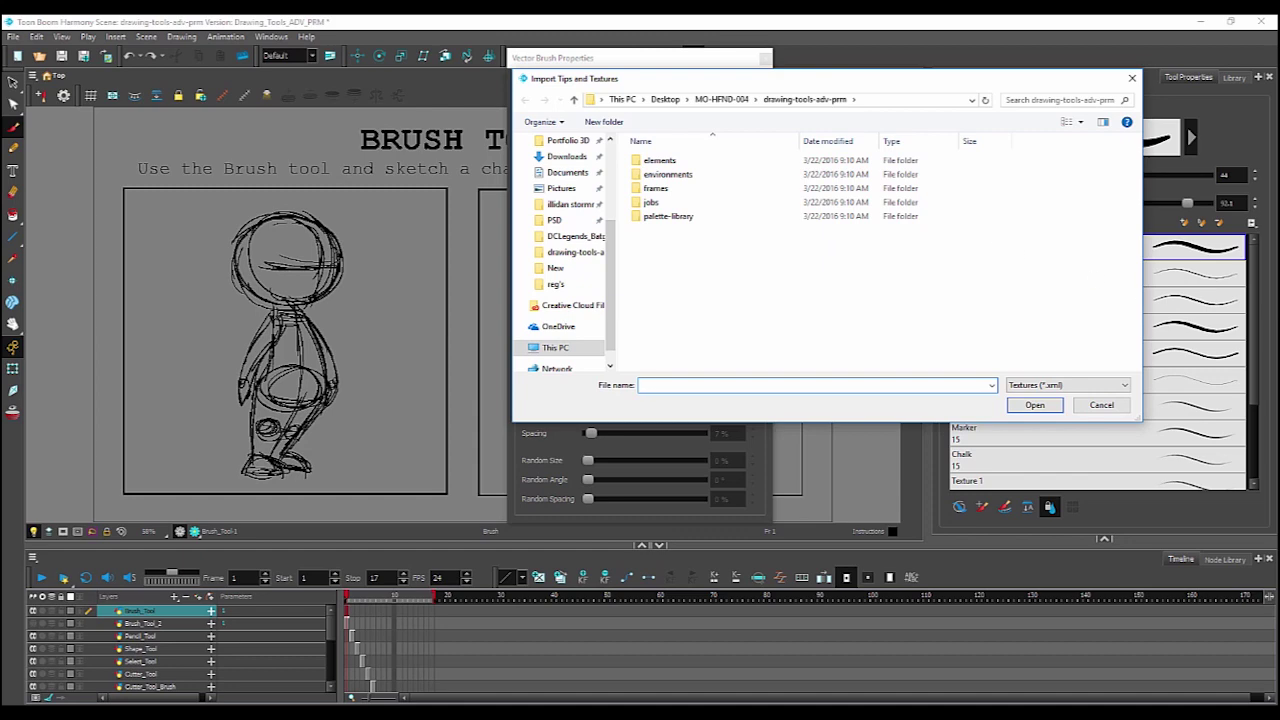
left_click(1131, 78)
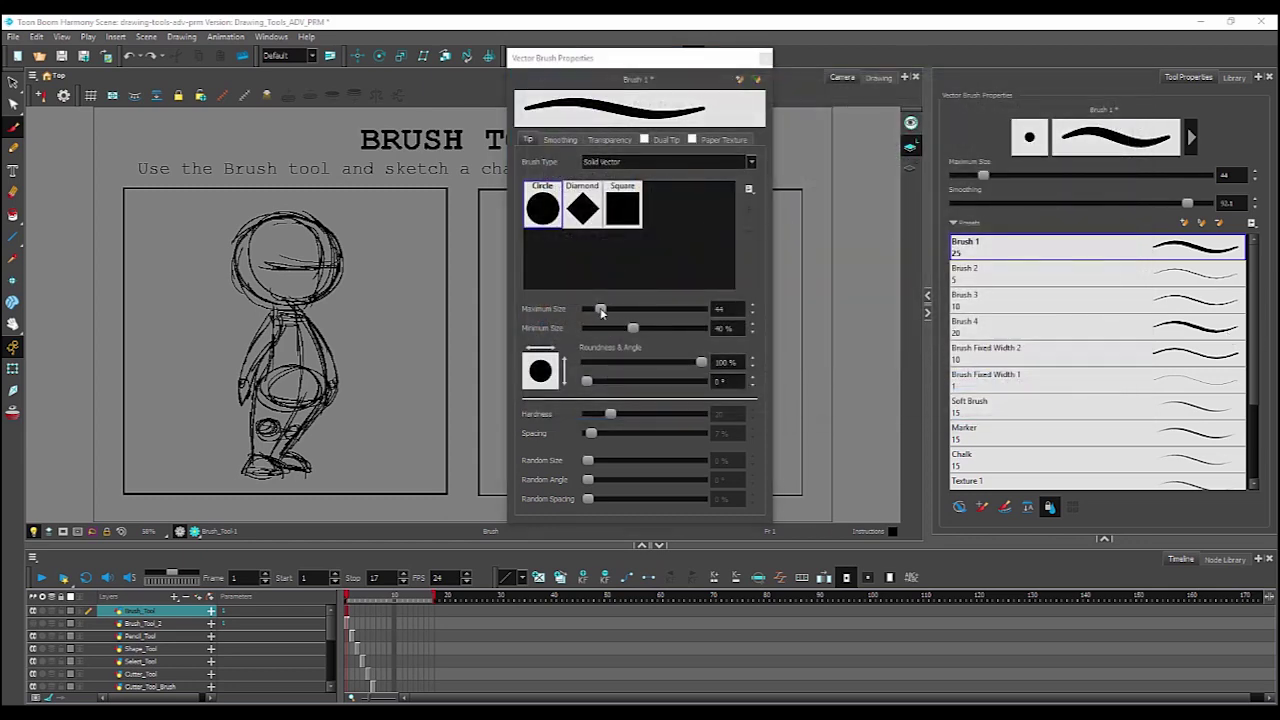
mouse_move(600, 310)
left_mouse_down()
mouse_move(627, 311)
mouse_move(604, 312)
mouse_move(617, 311)
mouse_move(623, 330)
mouse_move(604, 330)
mouse_move(620, 342)
left_mouse_up()
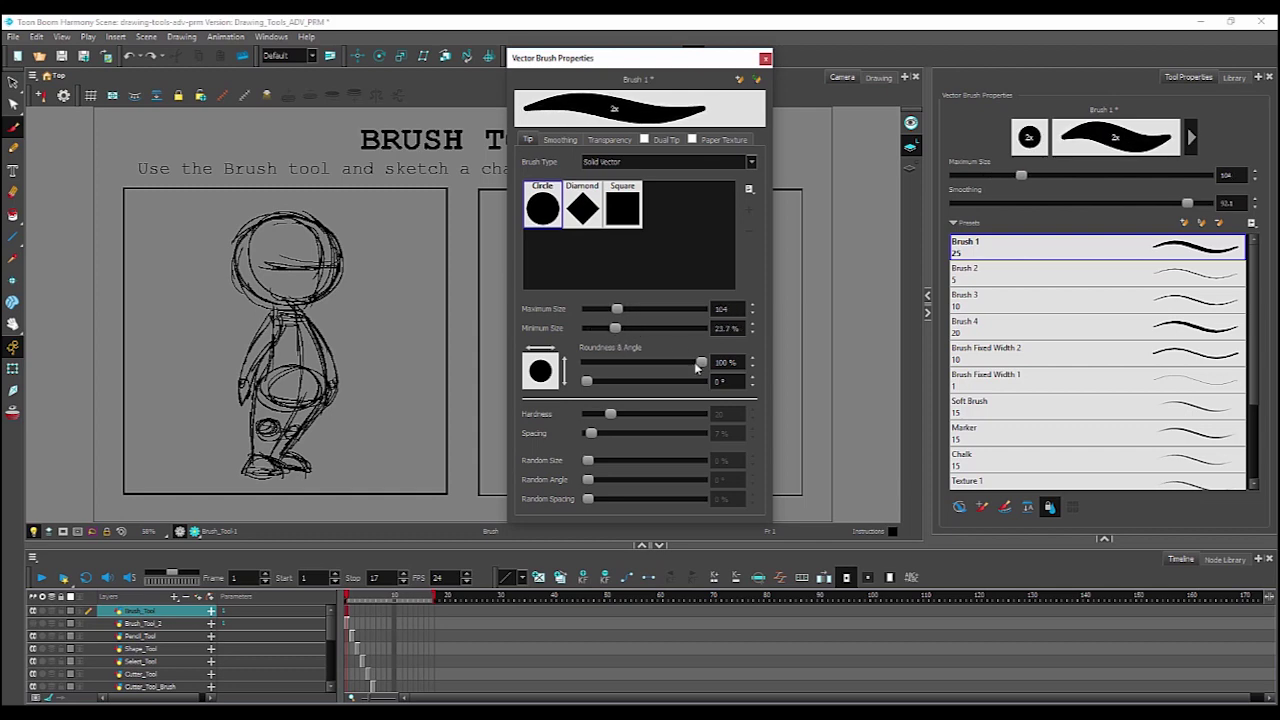
Flatten the tip to about 49.7% roundness at 39.1°, test with an S-stroke, then undo.
mouse_move(701, 364)
left_mouse_down()
mouse_move(617, 363)
mouse_move(643, 363)
mouse_move(599, 382)
left_mouse_up()
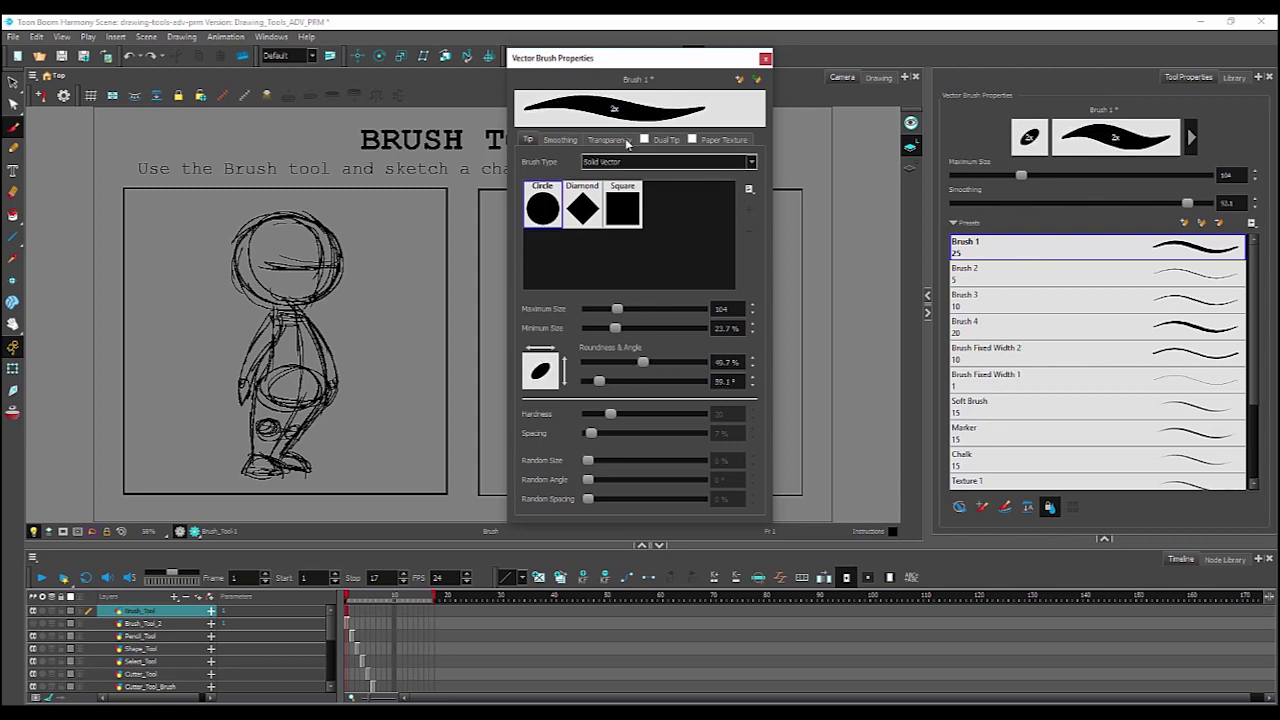
left_click_drag(643, 60, 883, 56)
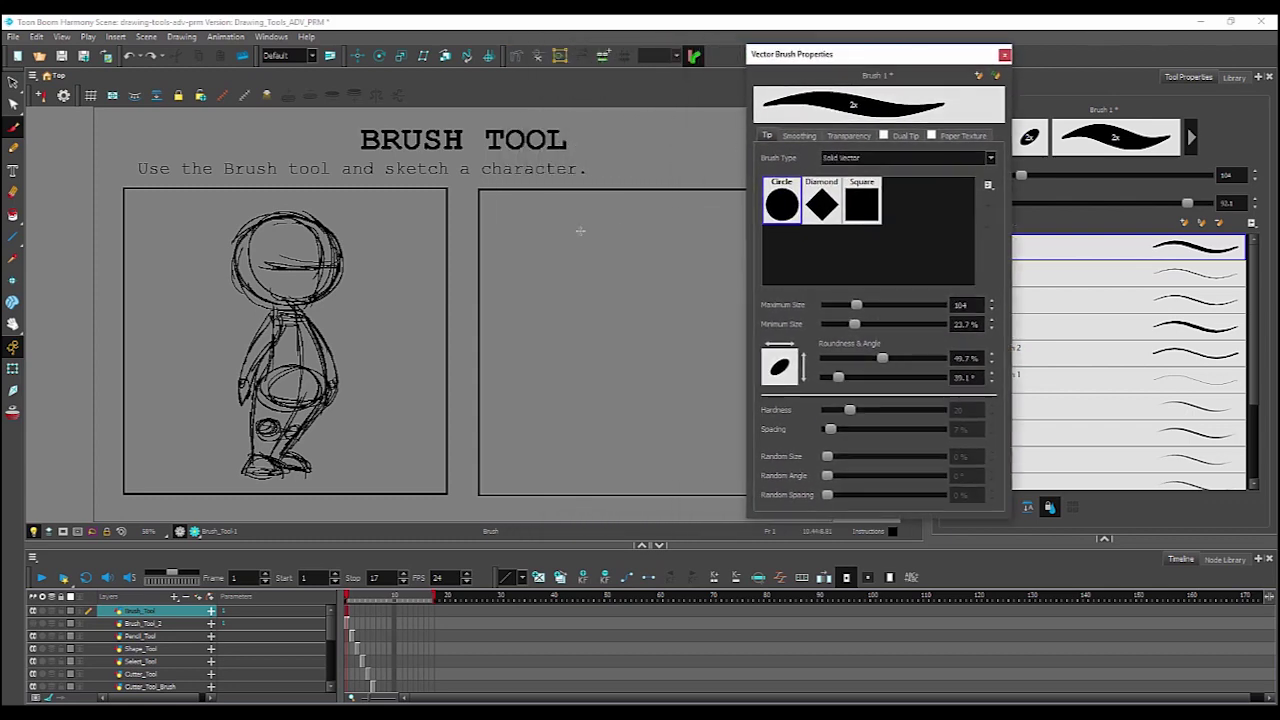
mouse_move(512, 257)
left_mouse_down()
mouse_move(571, 257)
mouse_move(690, 292)
left_mouse_up()
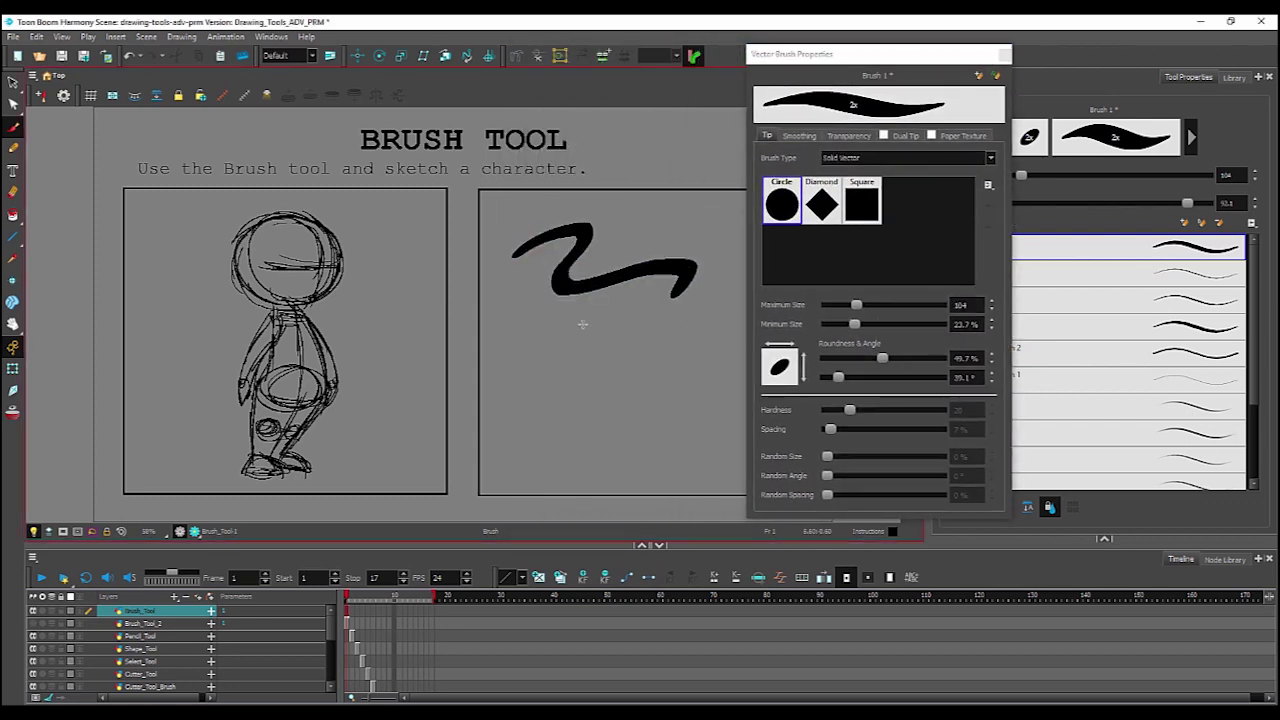
mouse_move(582, 323)
left_mouse_down()
mouse_move(572, 368)
mouse_move(704, 346)
left_mouse_up()
key("ctrl+z")
key("ctrl+z")
key("ctrl+z")
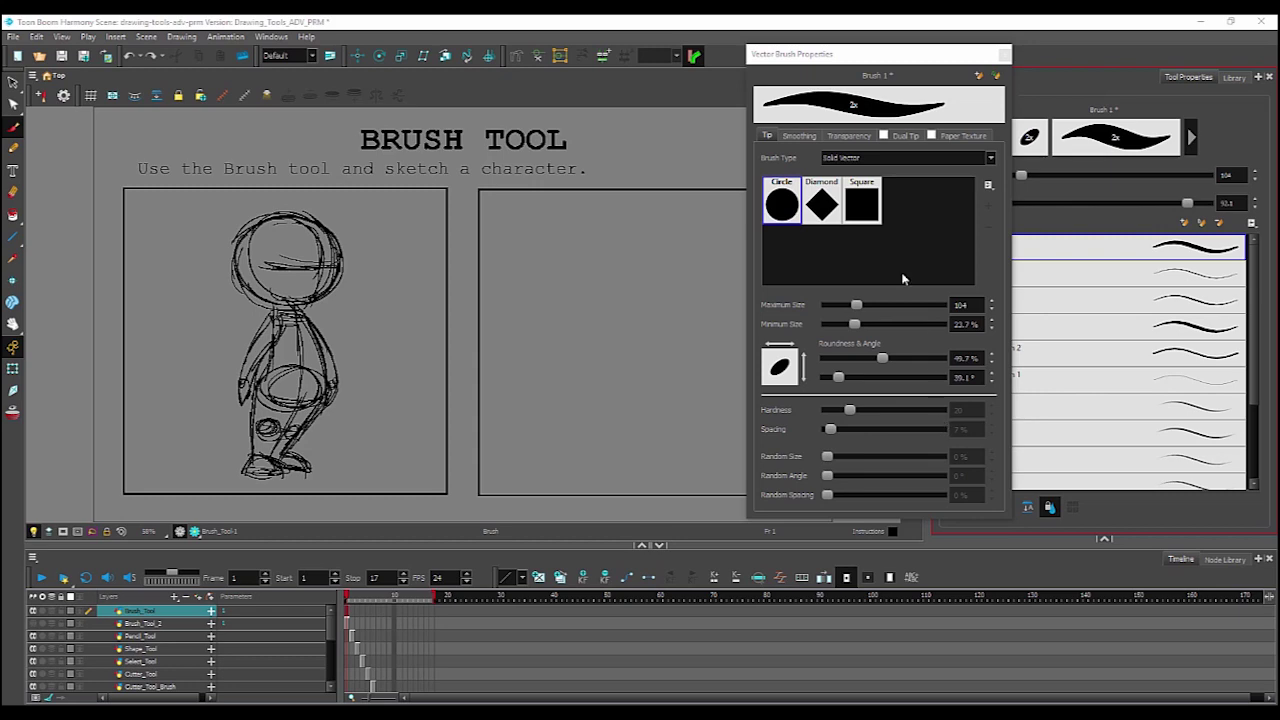
Switch the brush type to Textured Vector with Tip_04 and draw a textured test stroke.
left_click(989, 161)
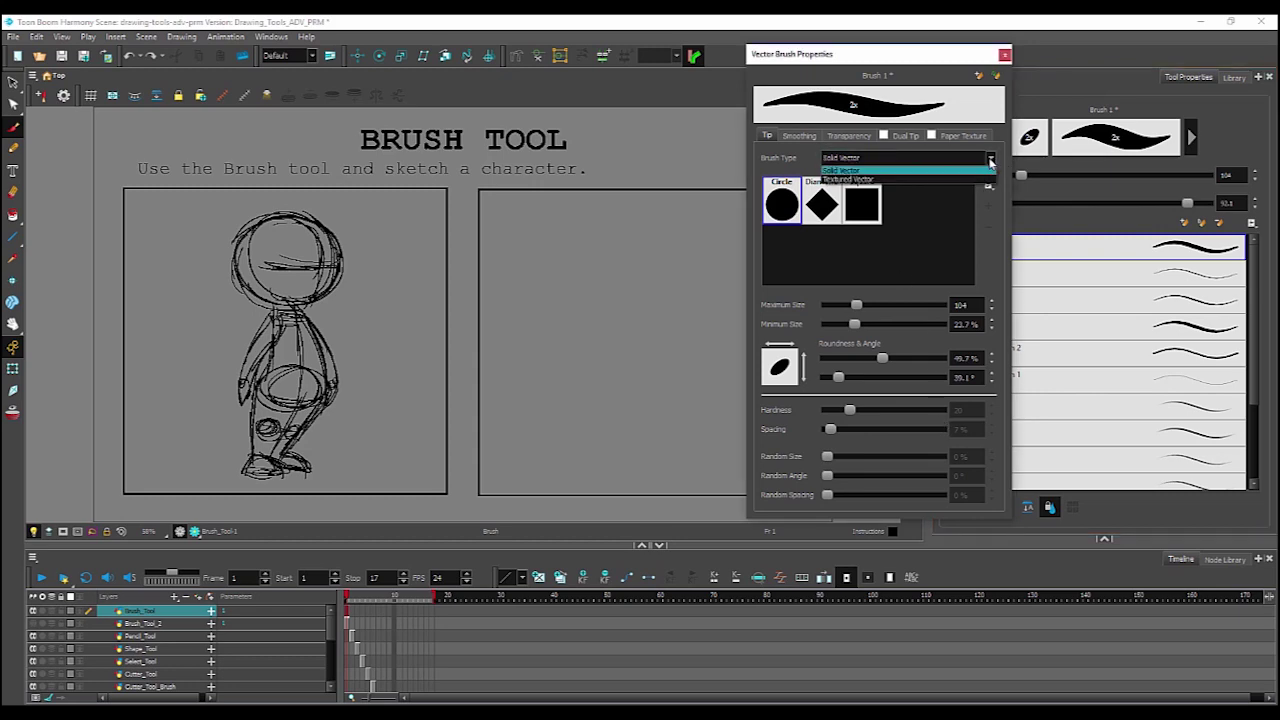
left_click(979, 181)
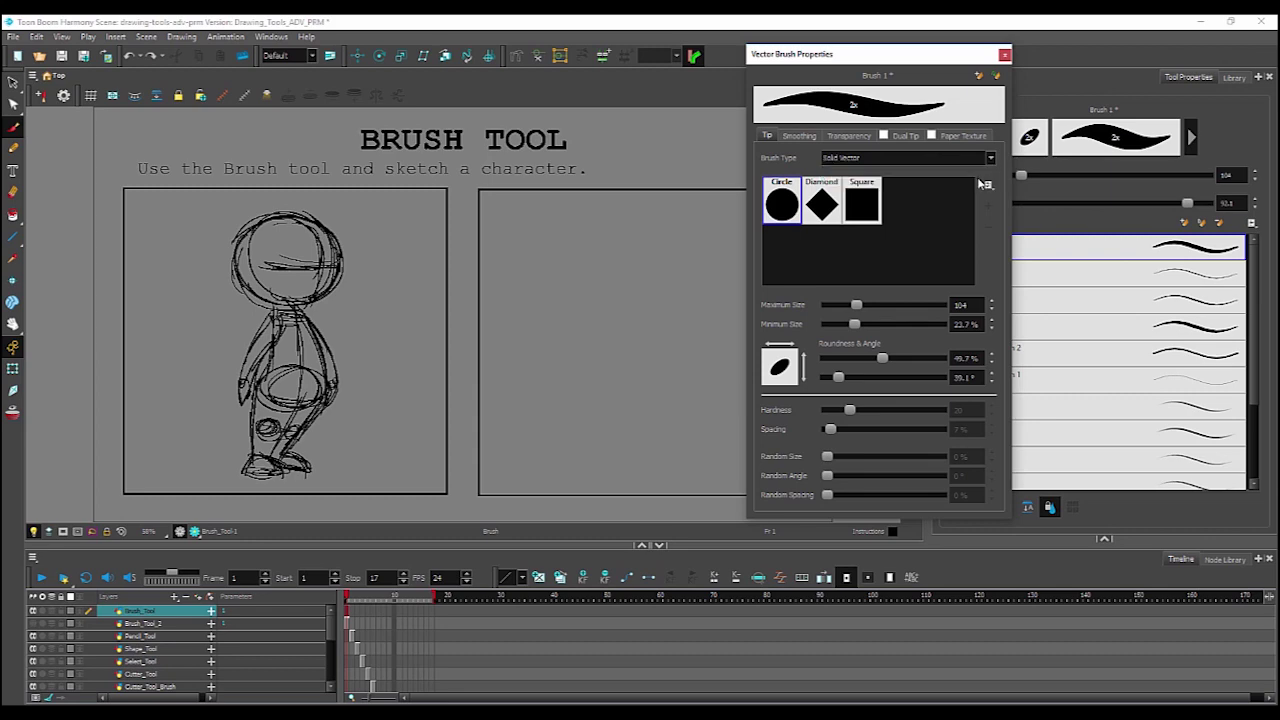
scroll(900, 240, "down", 3)
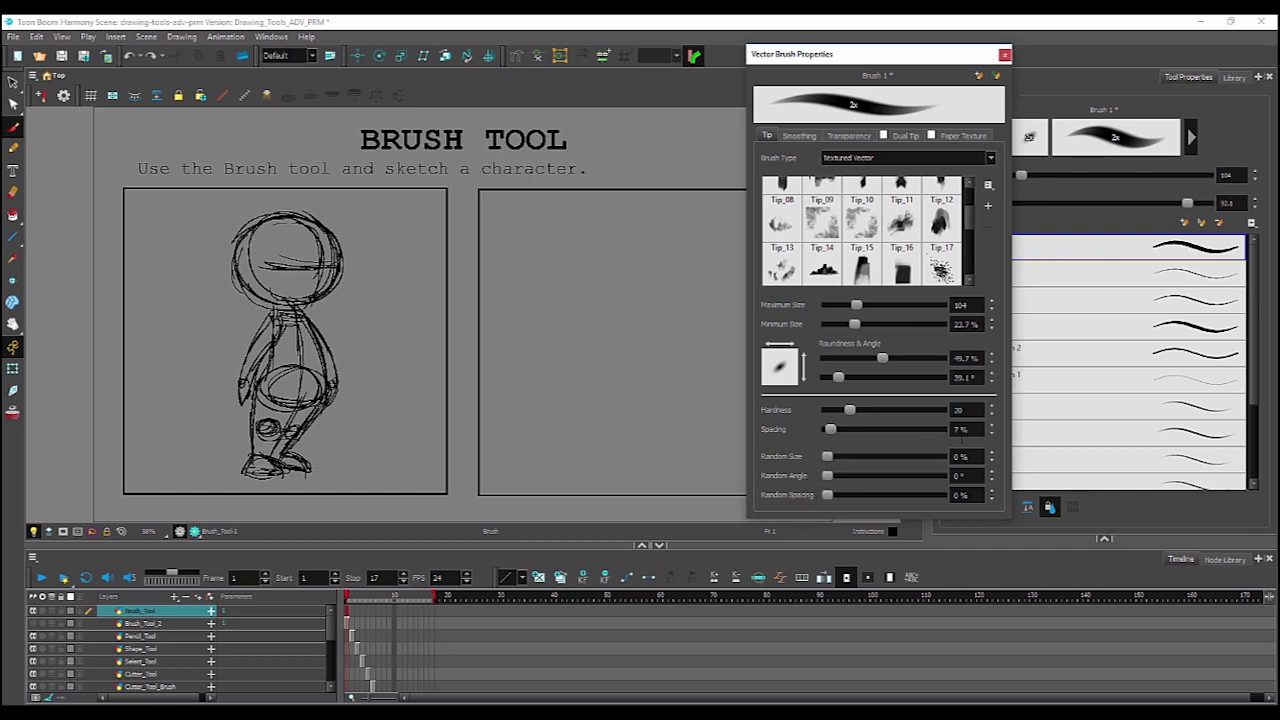
scroll(968, 215, "up", 1)
left_click(822, 218)
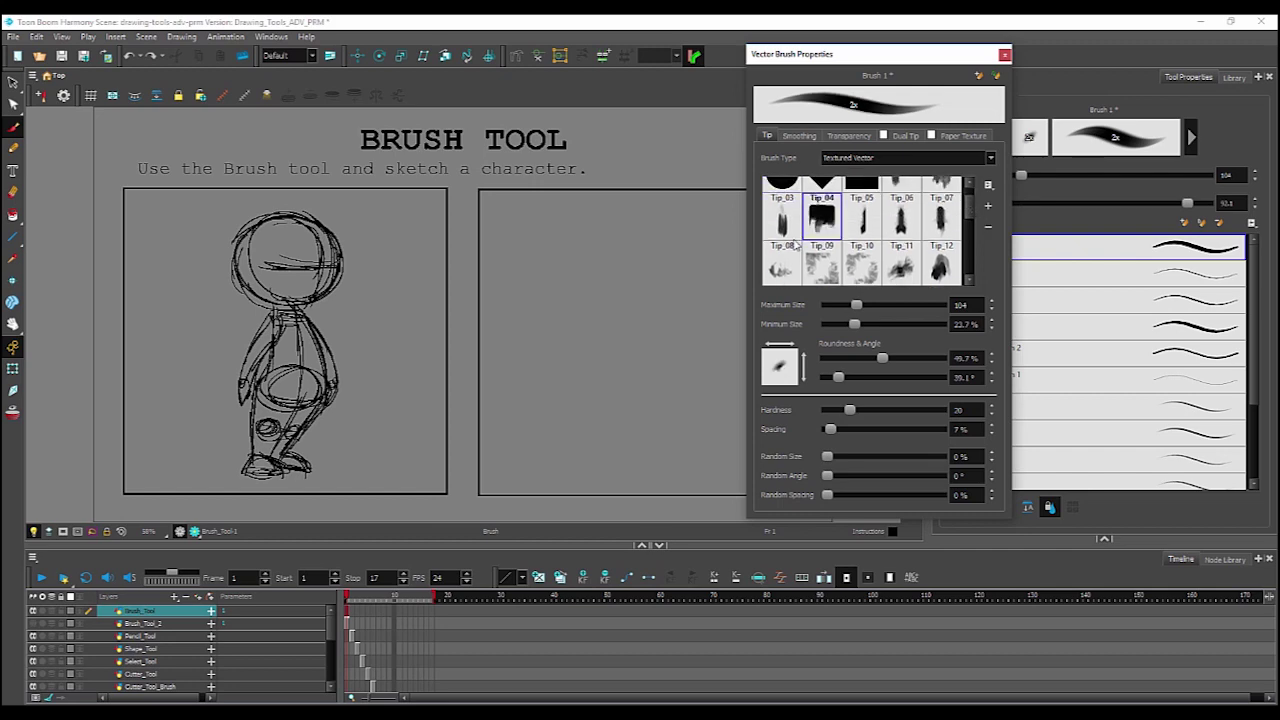
left_click_drag(520, 312, 665, 228)
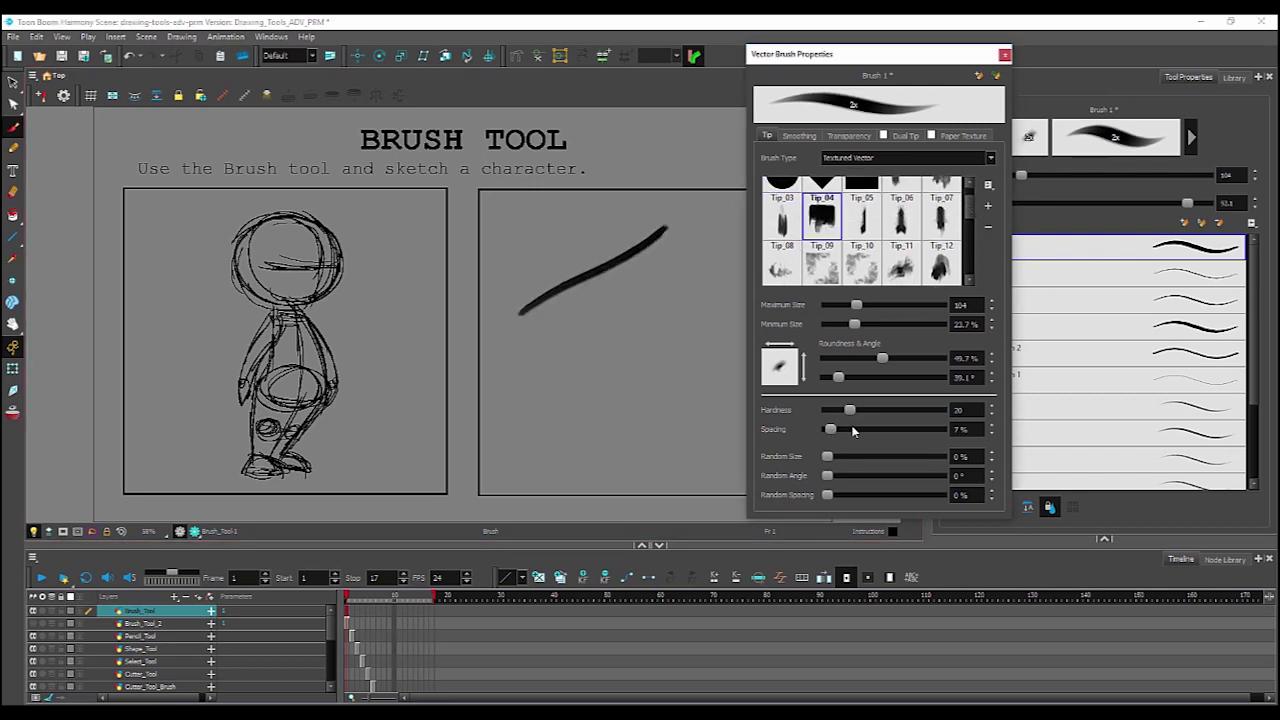
Raise spacing to 132.1%, draw a dotted test stroke, then undo.
left_click_drag(853, 430, 902, 429)
mouse_move(543, 376)
left_mouse_down()
mouse_move(670, 299)
mouse_move(716, 252)
left_mouse_up()
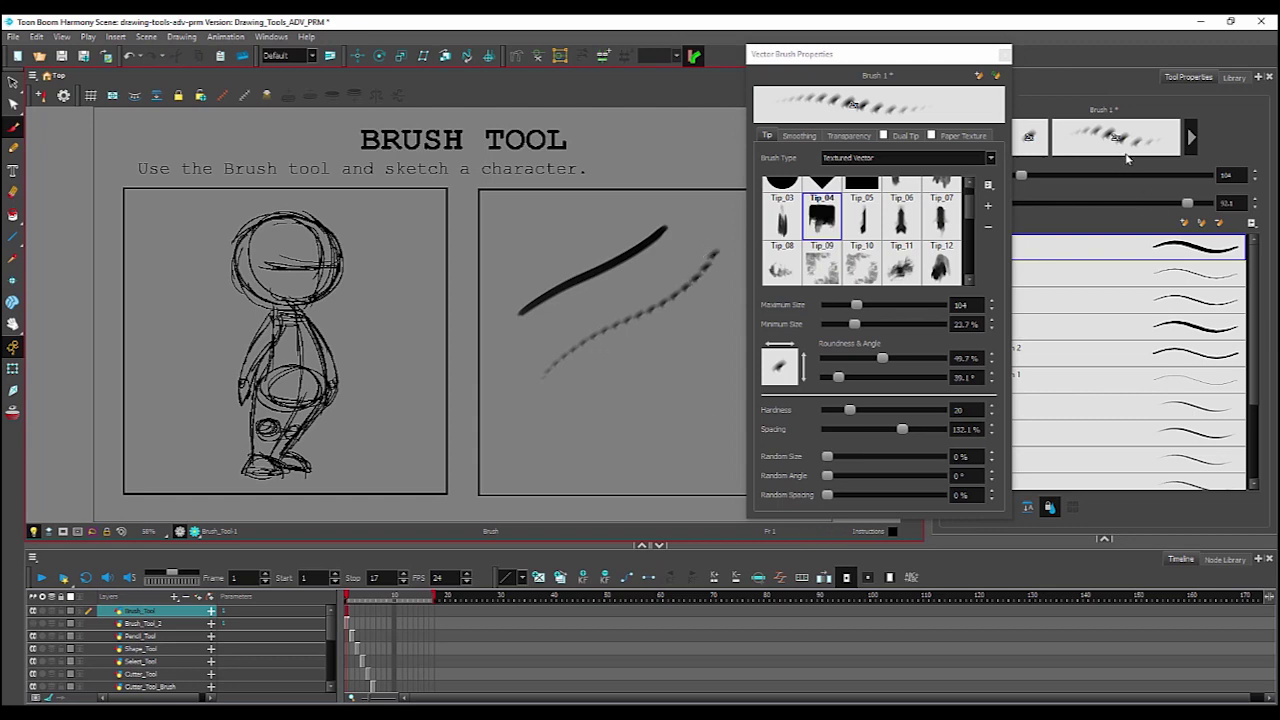
key("ctrl+z")
key("ctrl+z")
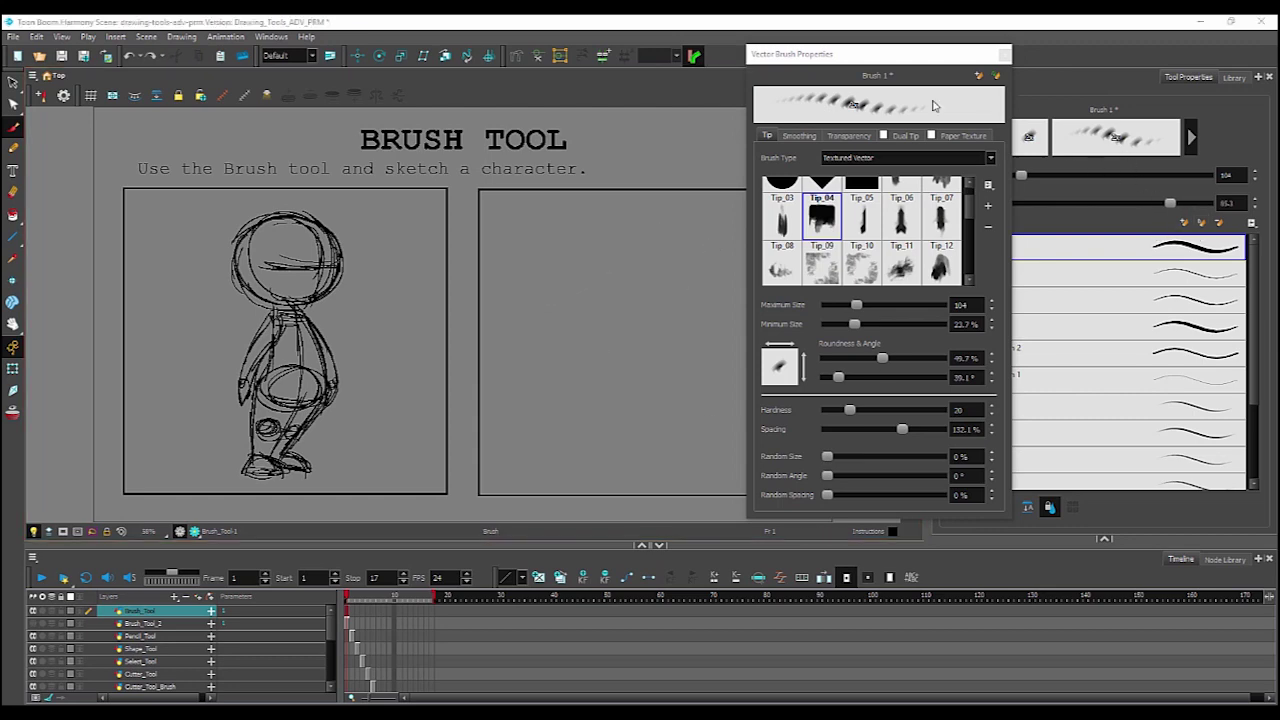
Show the smoothing settings, draw a test stroke, and inspect its contour points with the Contour Editor.
left_click(800, 139)
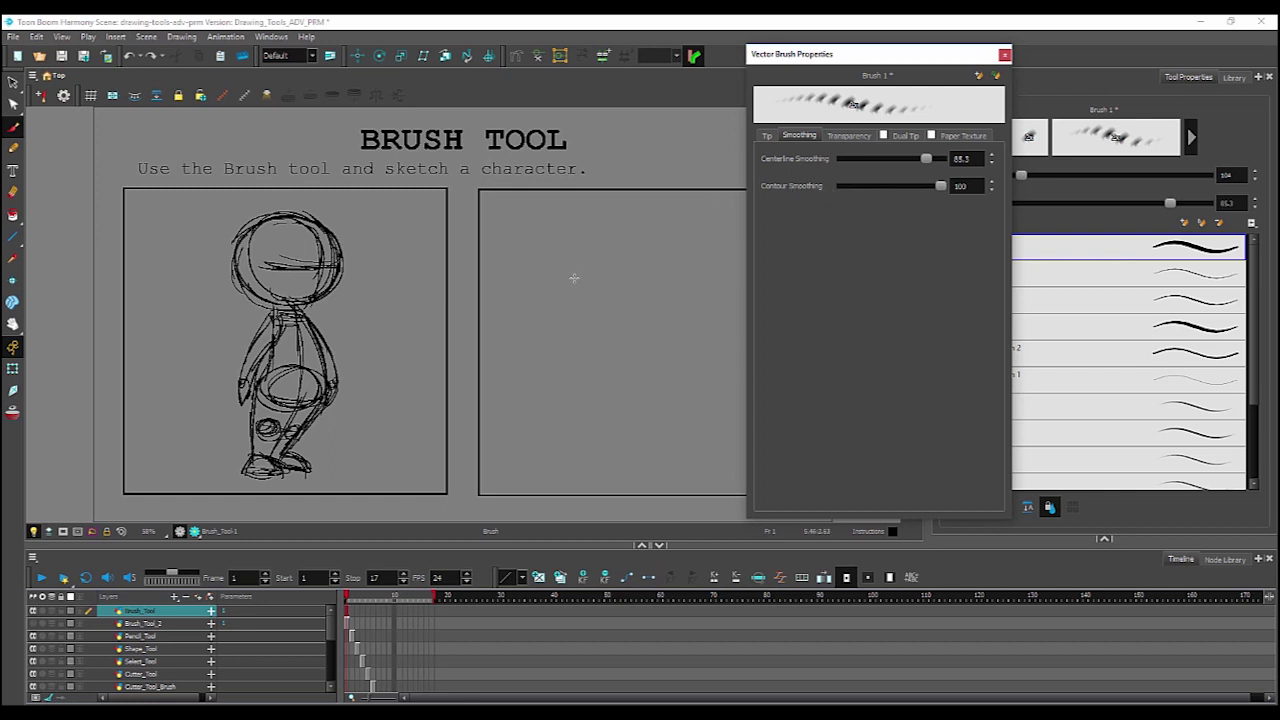
mouse_move(520, 308)
left_mouse_down()
mouse_move(657, 251)
mouse_move(706, 215)
left_mouse_up()
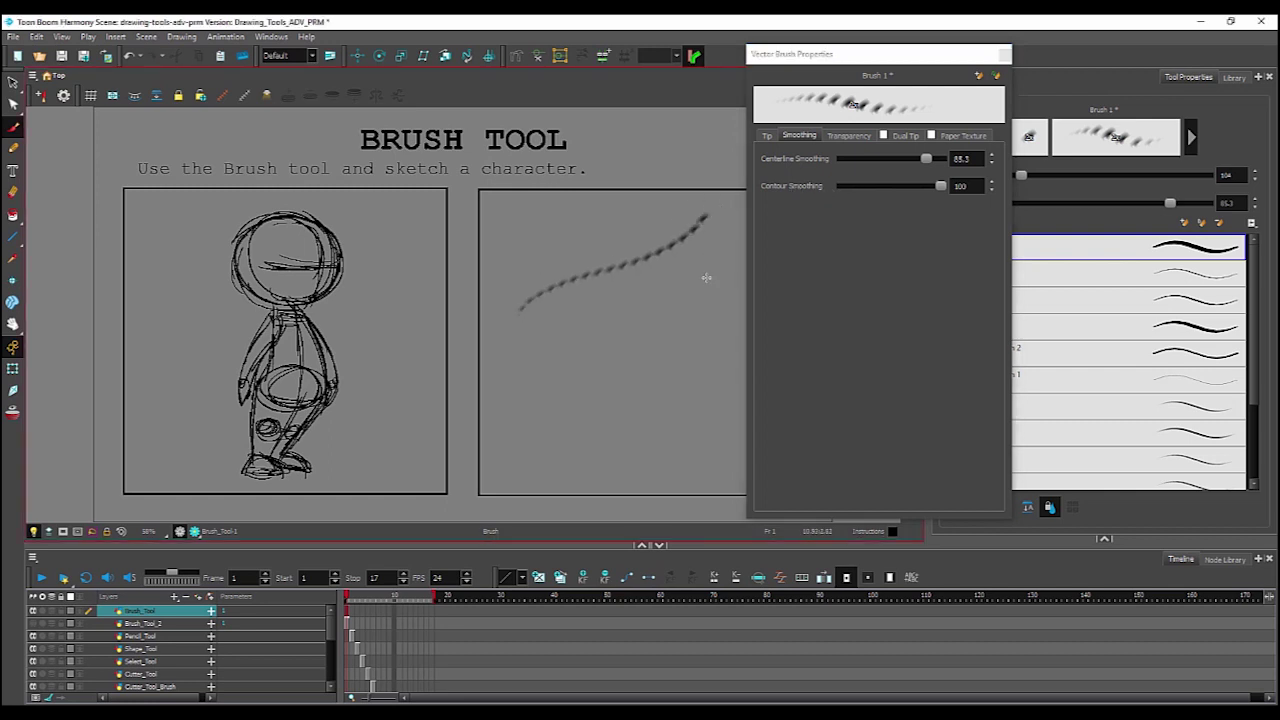
left_click(13, 104)
left_click(50, 103)
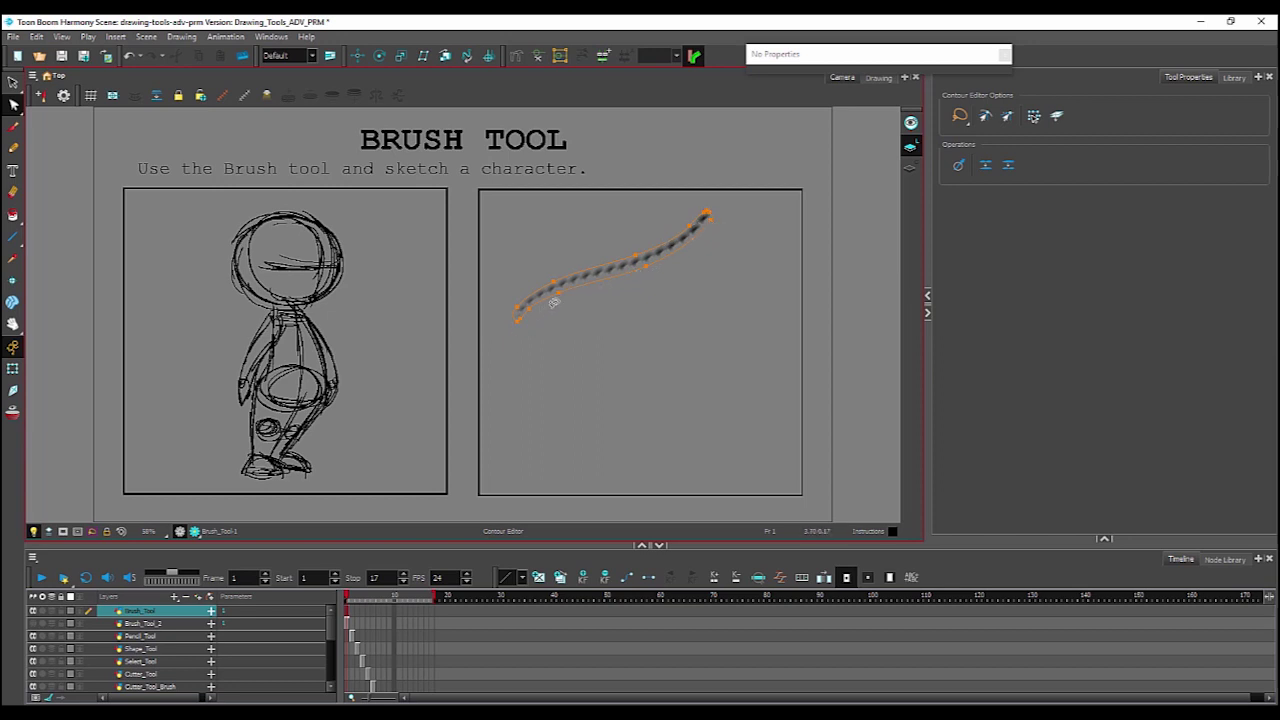
Back on the Brush, reduce contour smoothing to 14.7 (centerline 85.3) and draw a second stroke.
left_click(13, 133)
left_click(1115, 137)
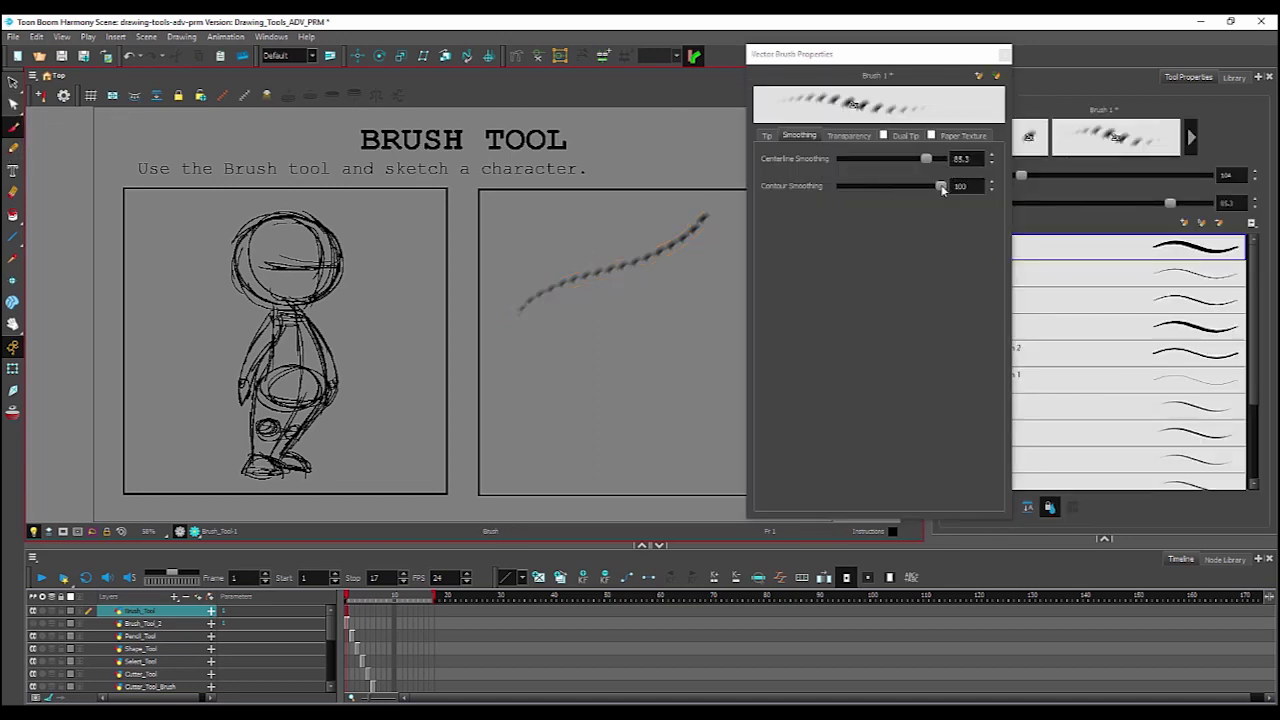
left_click_drag(941, 187, 918, 194)
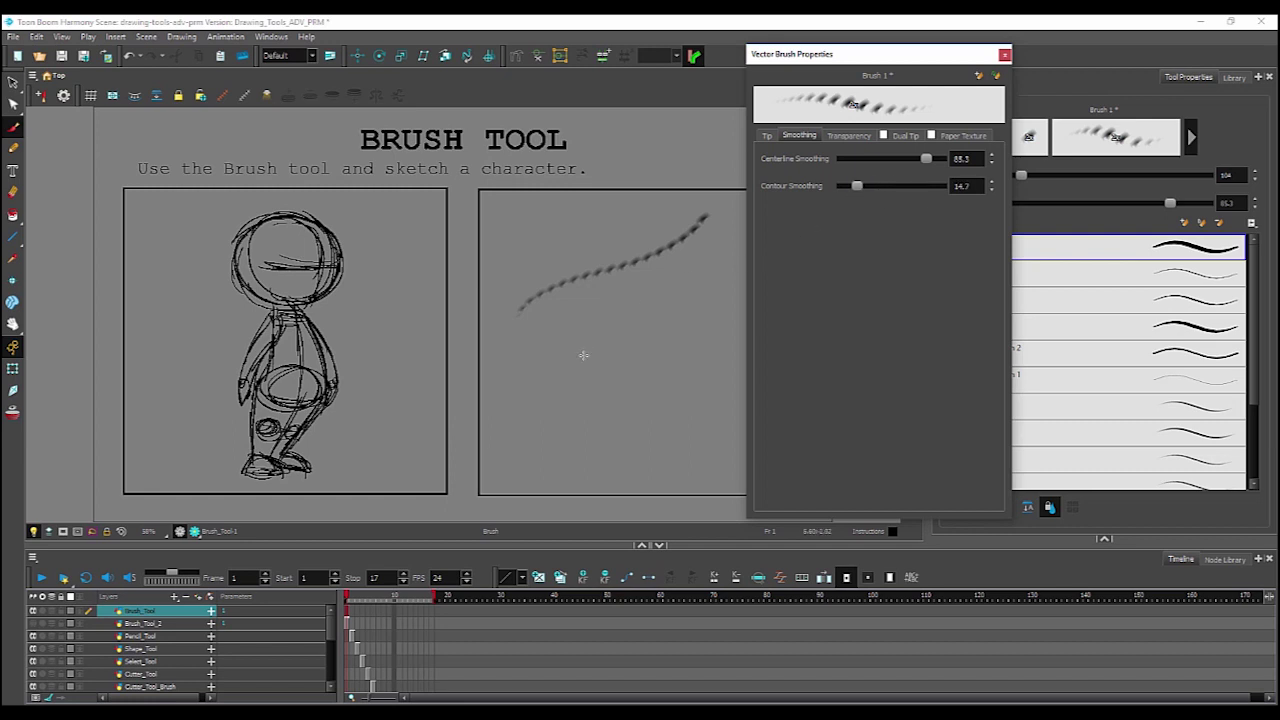
mouse_move(551, 372)
left_mouse_down()
mouse_move(579, 342)
mouse_move(703, 281)
left_mouse_up()
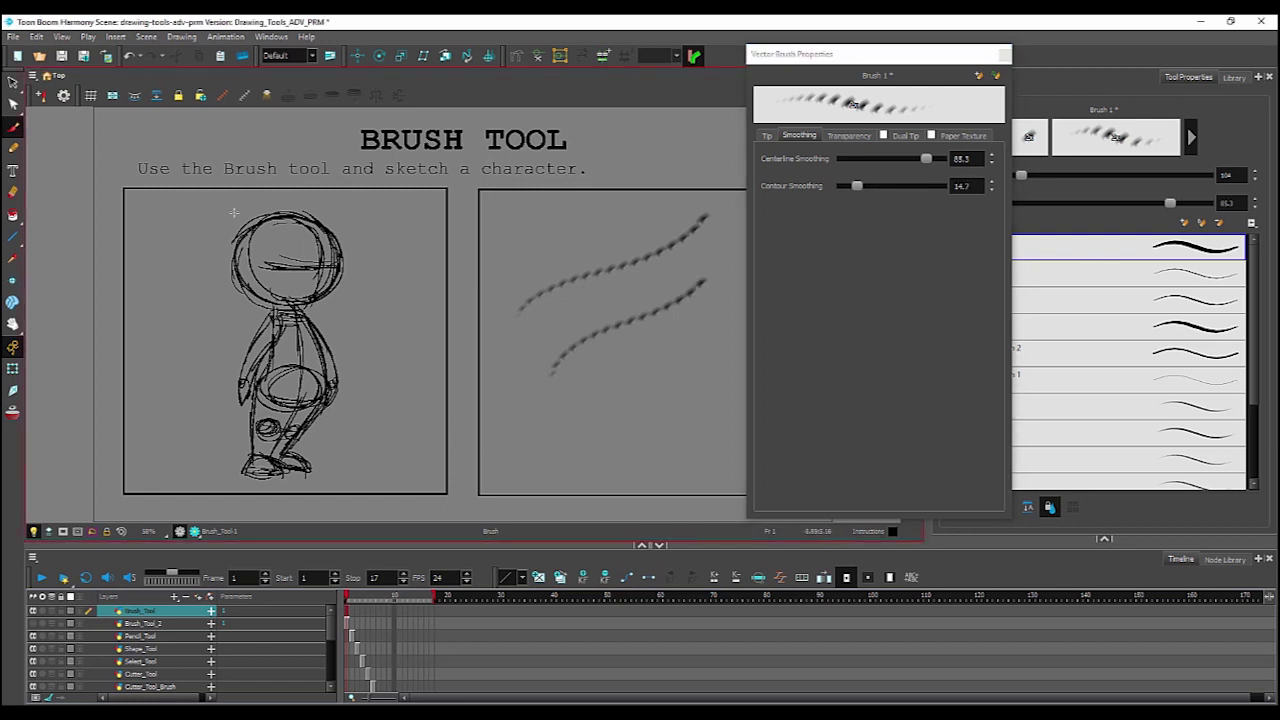
Select the dotted strokes with the Contour Editor and delete them, clearing the right panel.
left_click(13, 104)
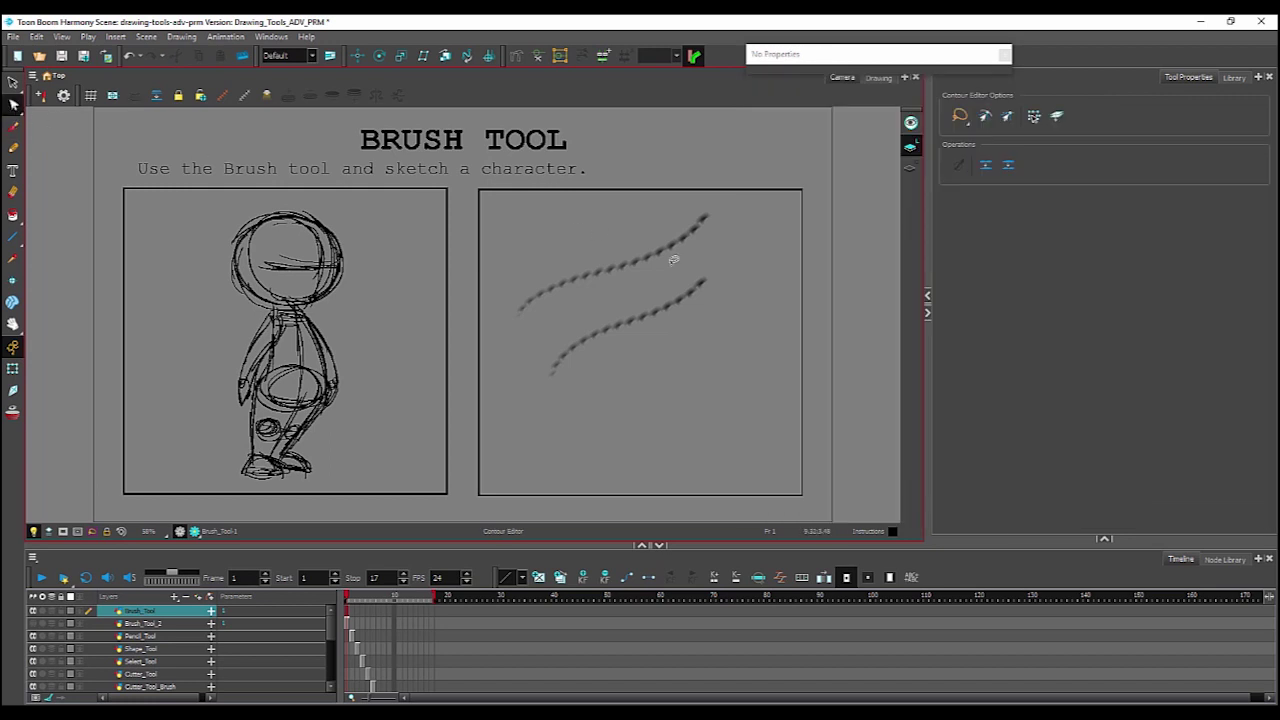
left_click(642, 318)
left_click(958, 165)
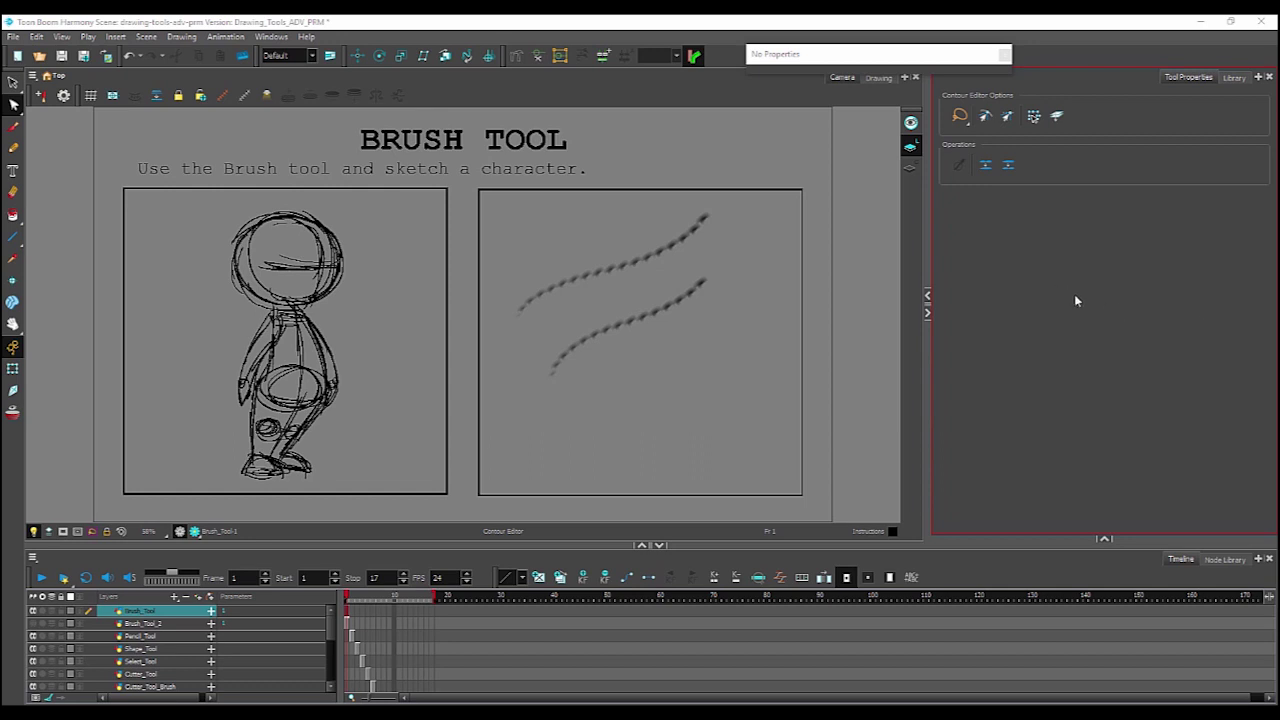
key("ctrl+a")
key("Delete")
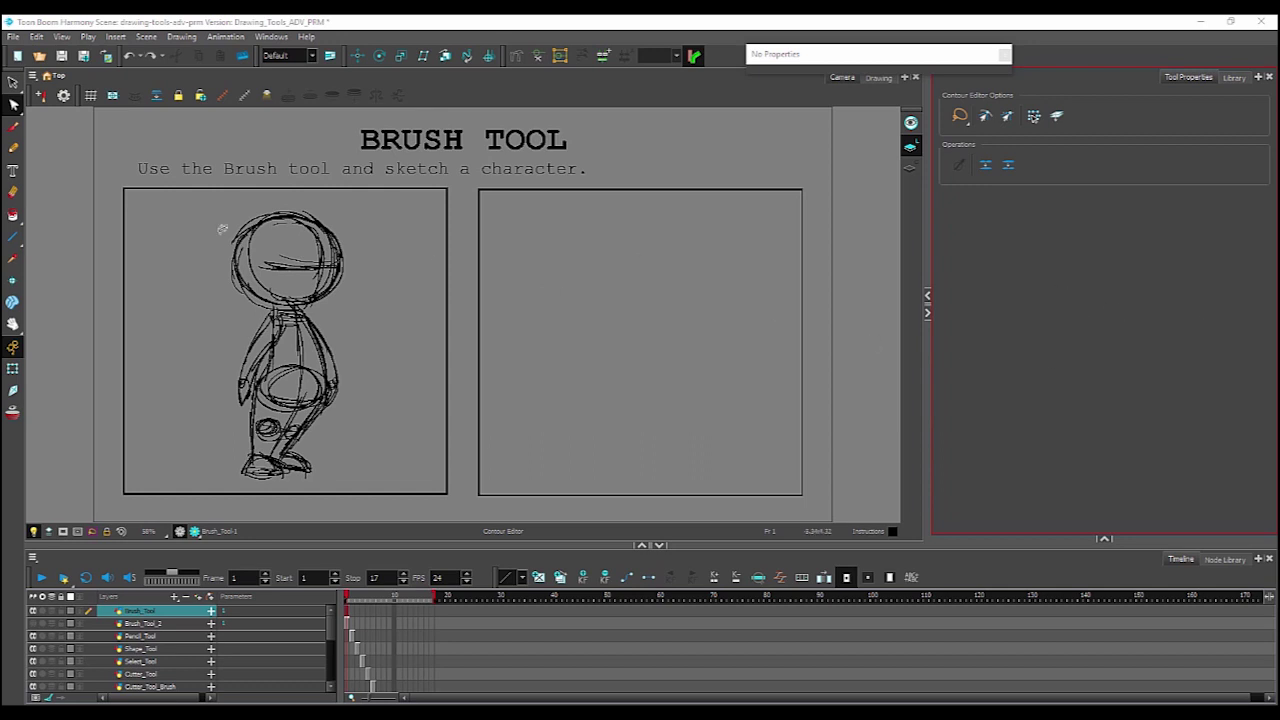
Reselect the Brush tool and view its Transparency settings: flow and opacity 100, minimums 0%.
left_click(13, 128)
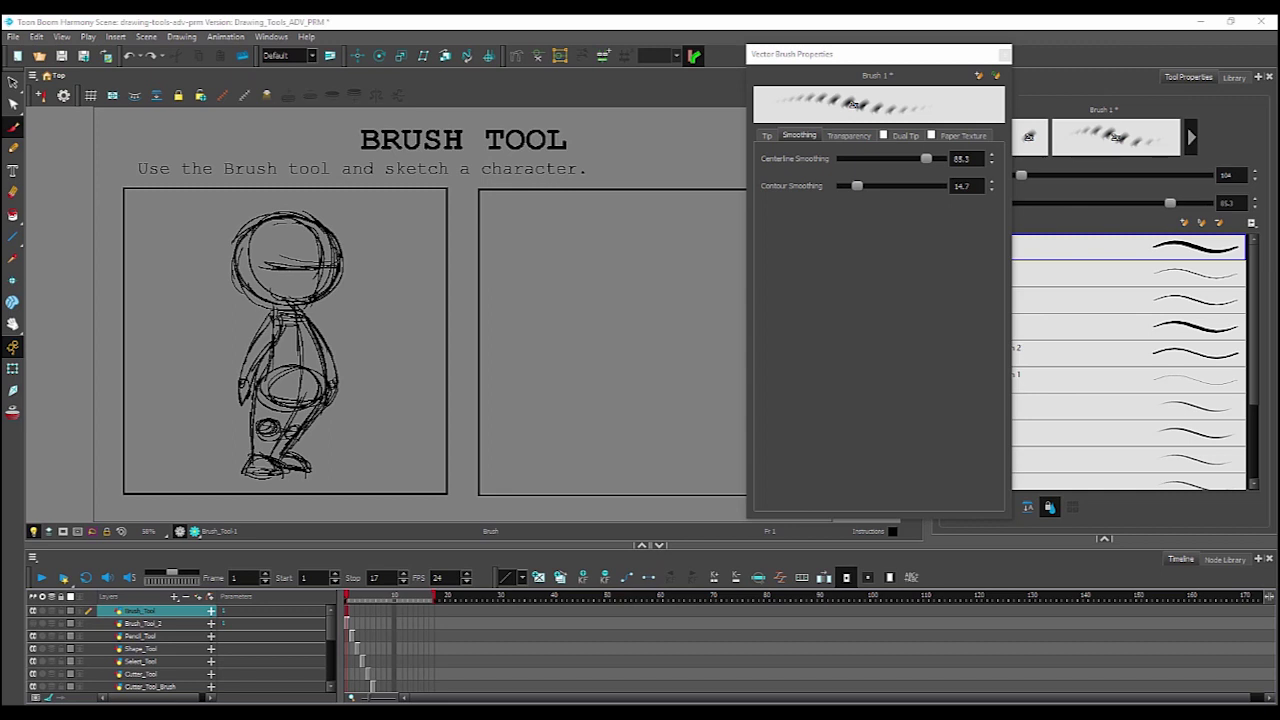
left_click(852, 140)
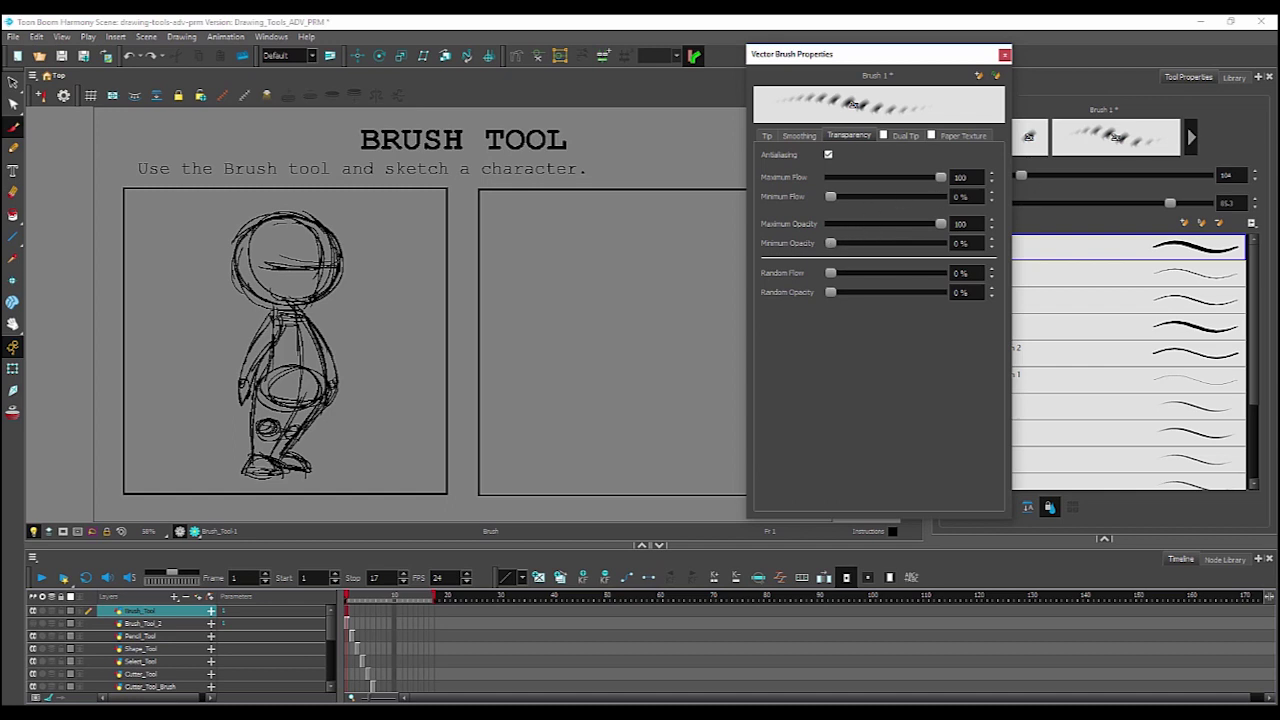
Enable Dual Tip and set the main tip to Circle.
left_click(902, 136)
left_click(883, 135)
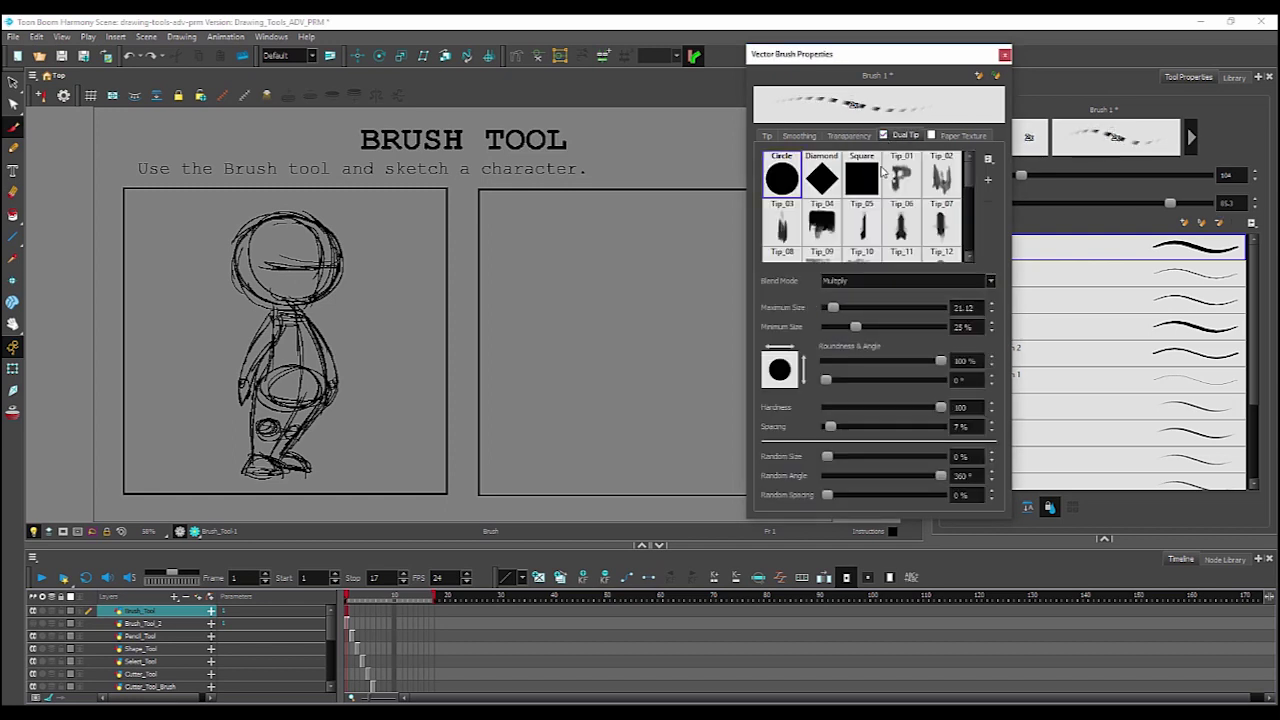
left_click_drag(968, 178, 968, 195)
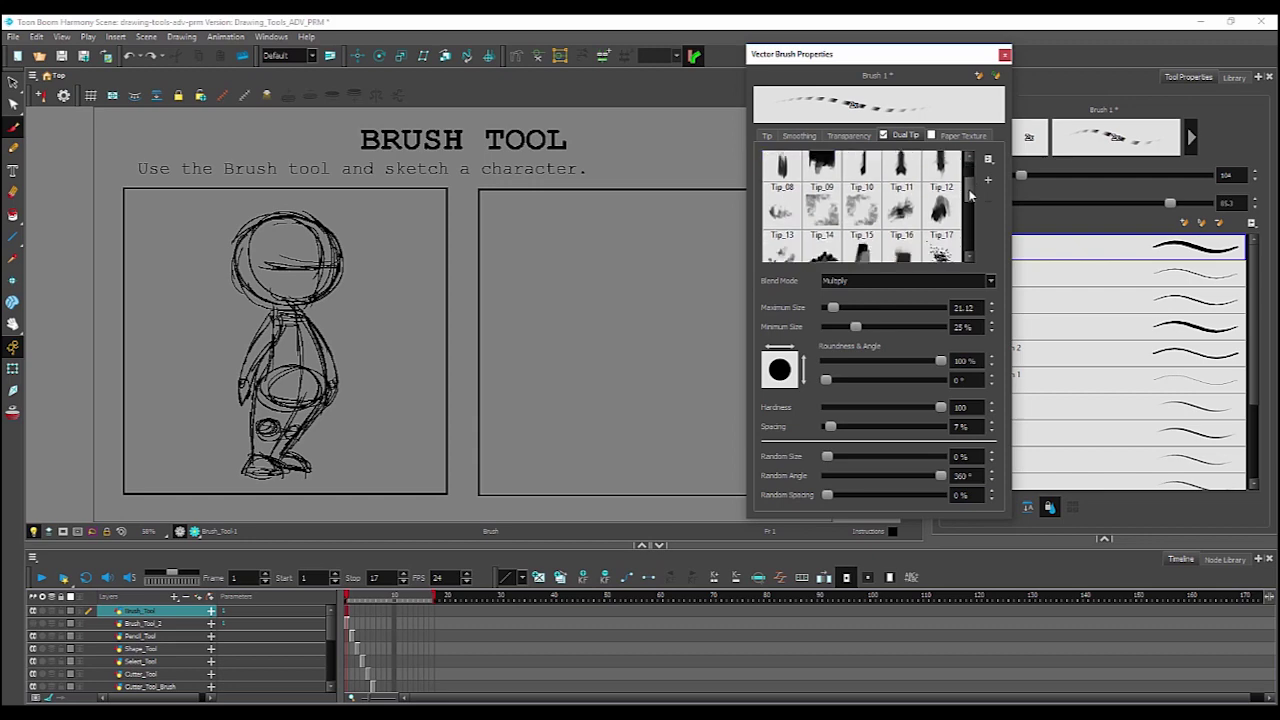
scroll(895, 207, "up", 3)
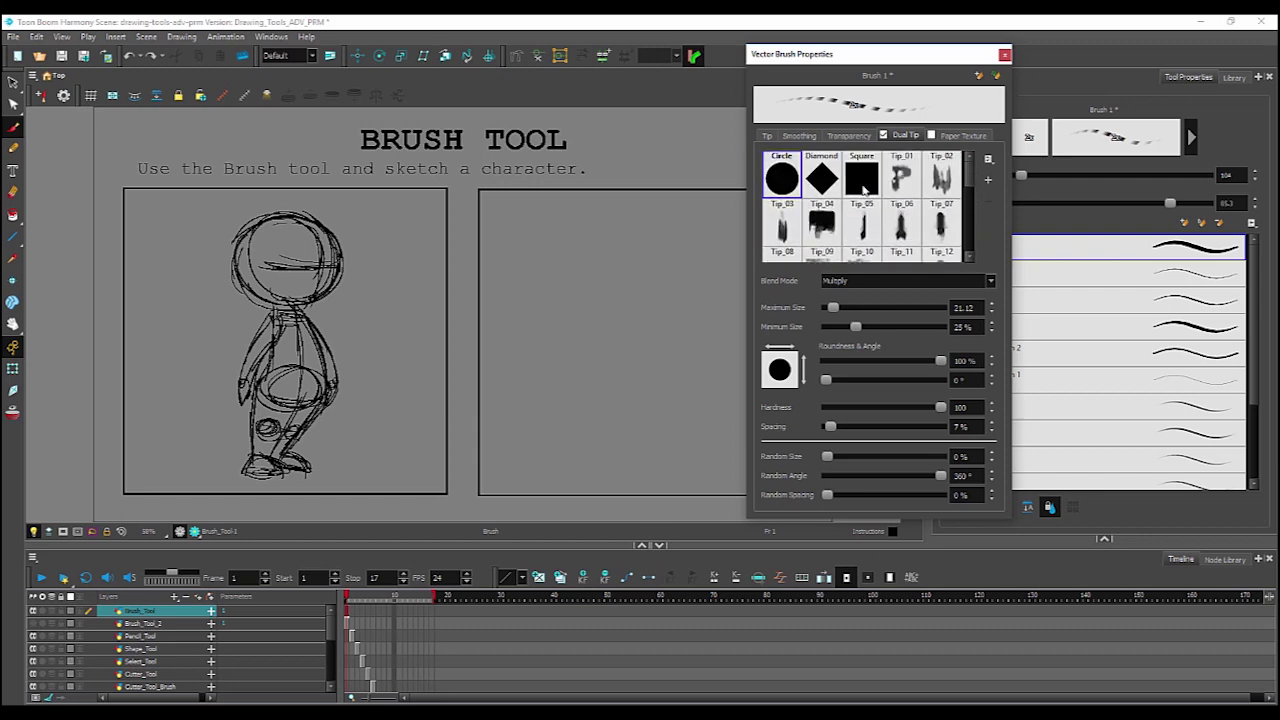
left_click(767, 136)
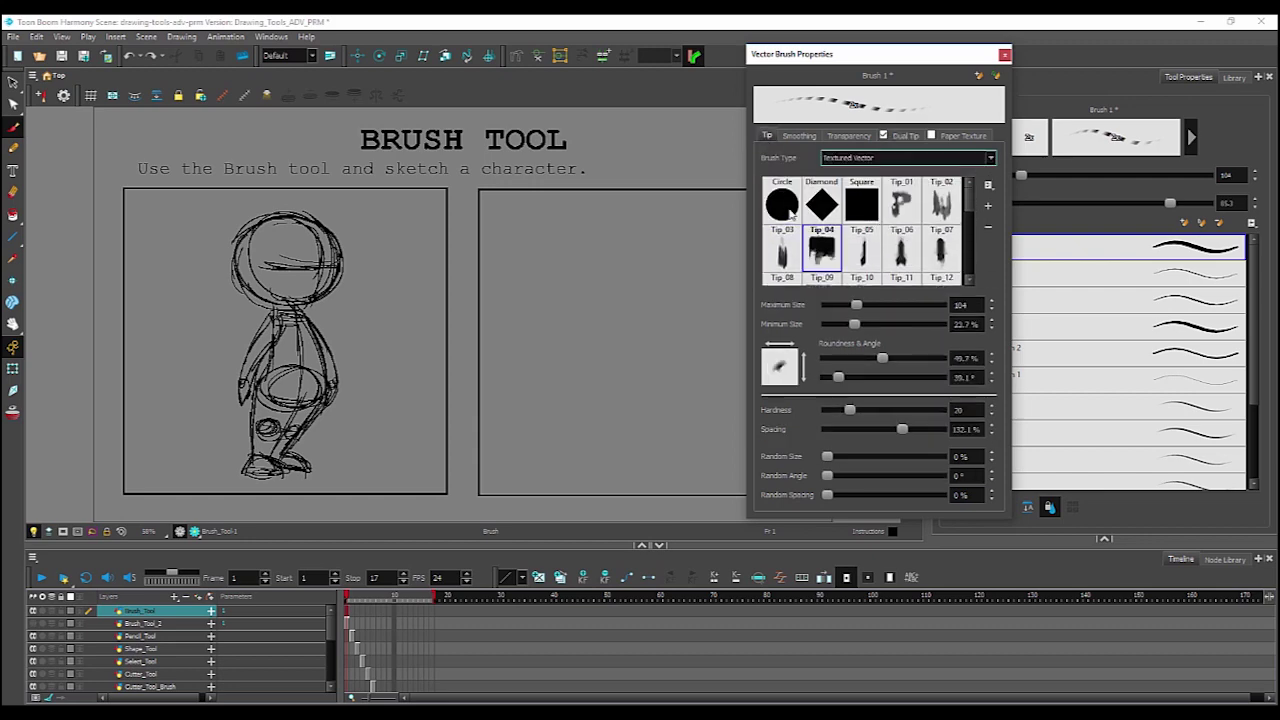
left_click(783, 207)
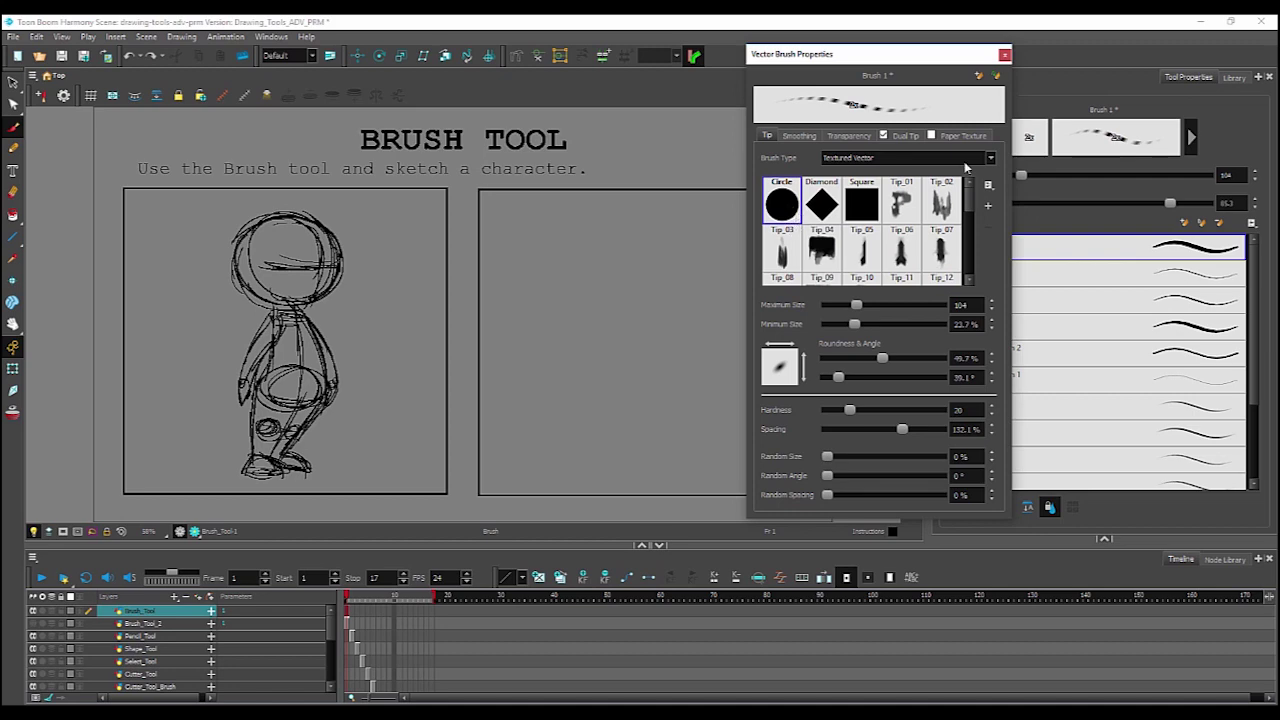
Choose Tip_17 splatter as the second tip, enlarge the main tip to 373.6, and reduce spacing.
left_click(905, 137)
scroll(970, 195, "down", 4)
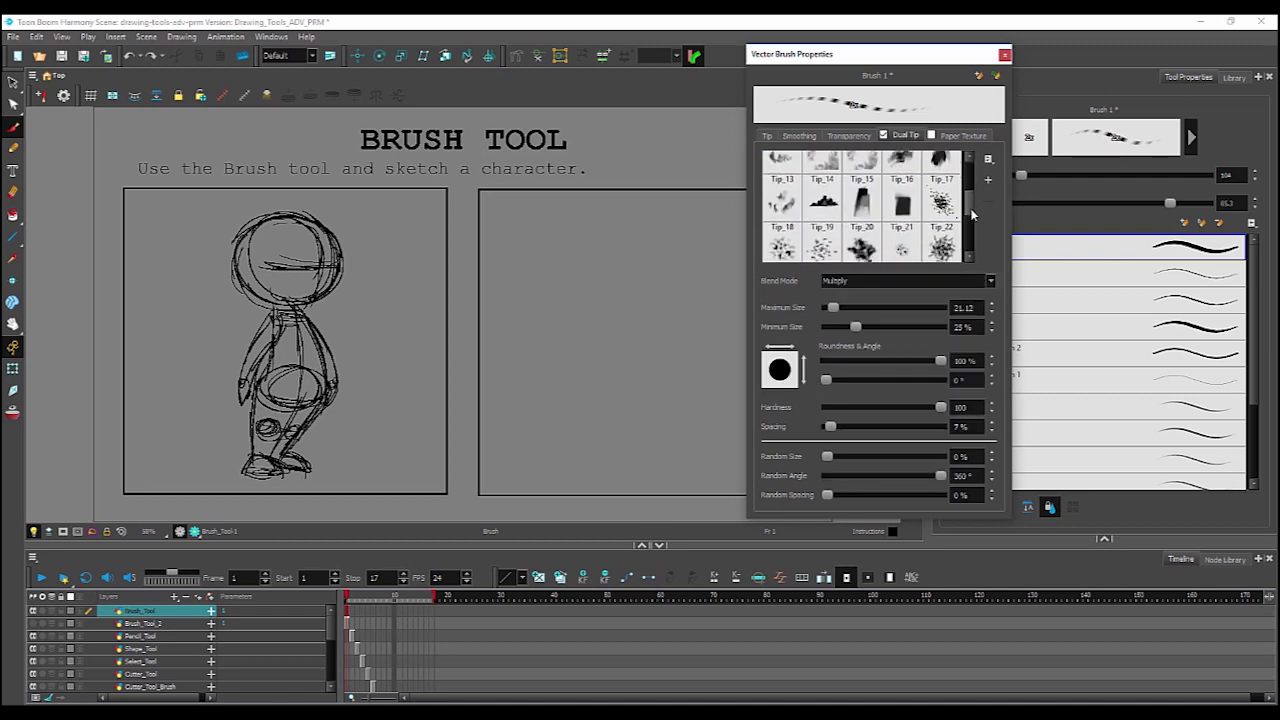
left_click(942, 203)
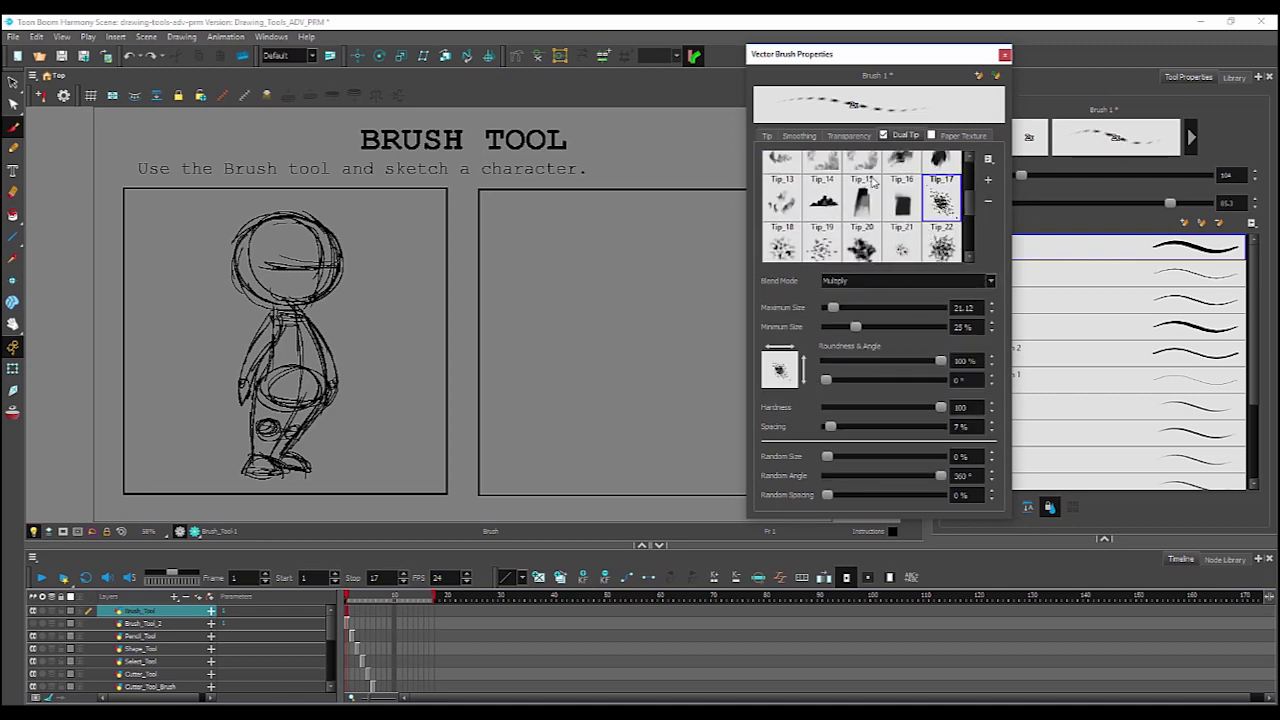
left_click(765, 137)
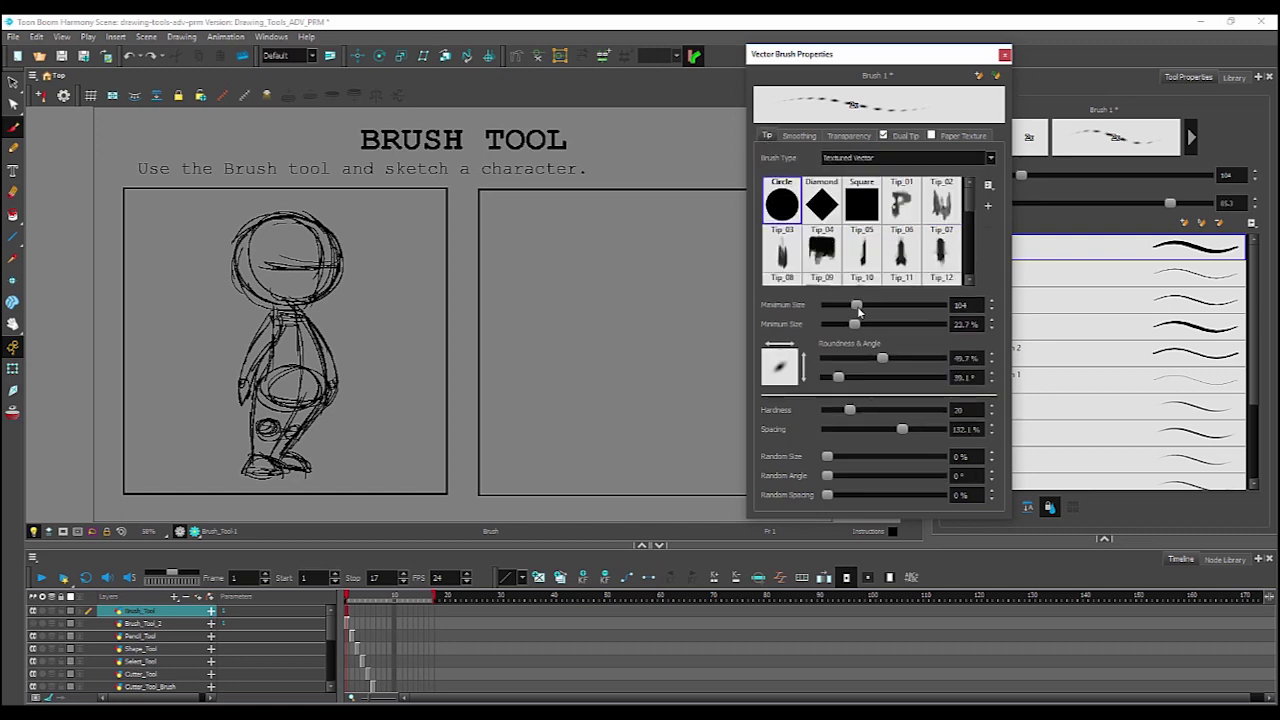
left_click_drag(878, 301, 909, 302)
left_click_drag(903, 430, 831, 440)
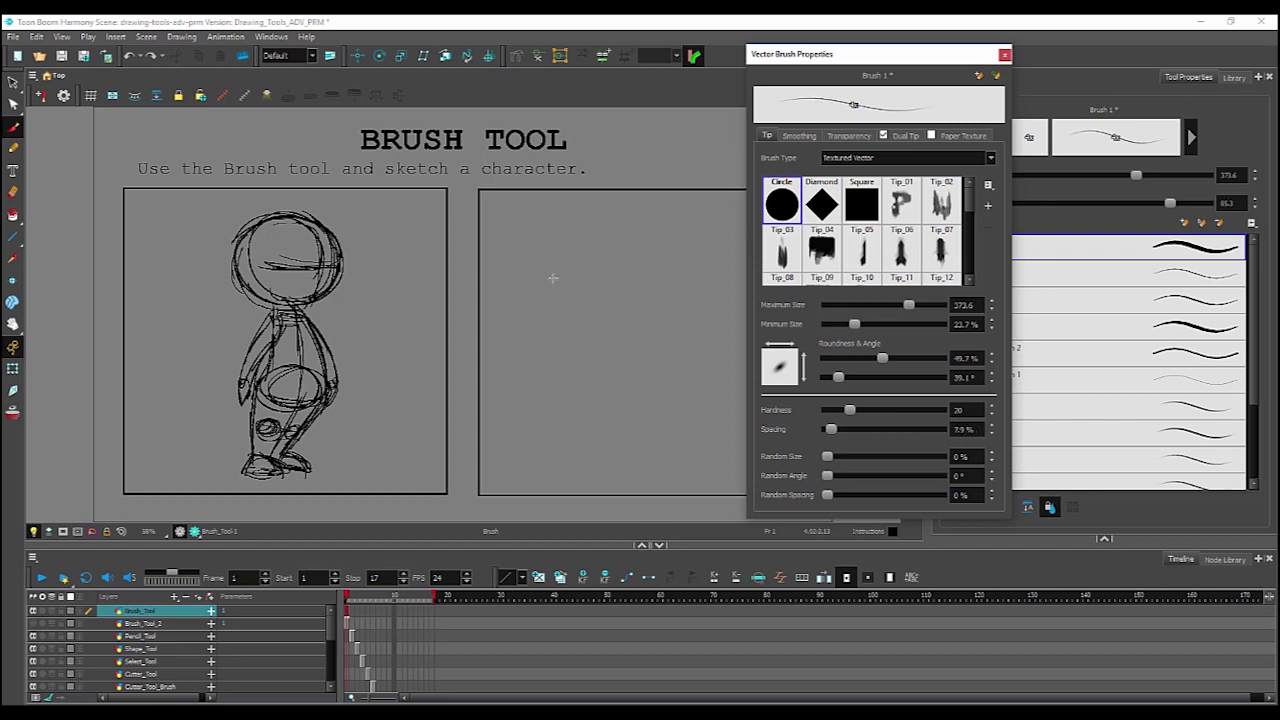
Enlarge the dual tip to 369.8, paint three test strokes in the right box, then undo them.
left_click(904, 137)
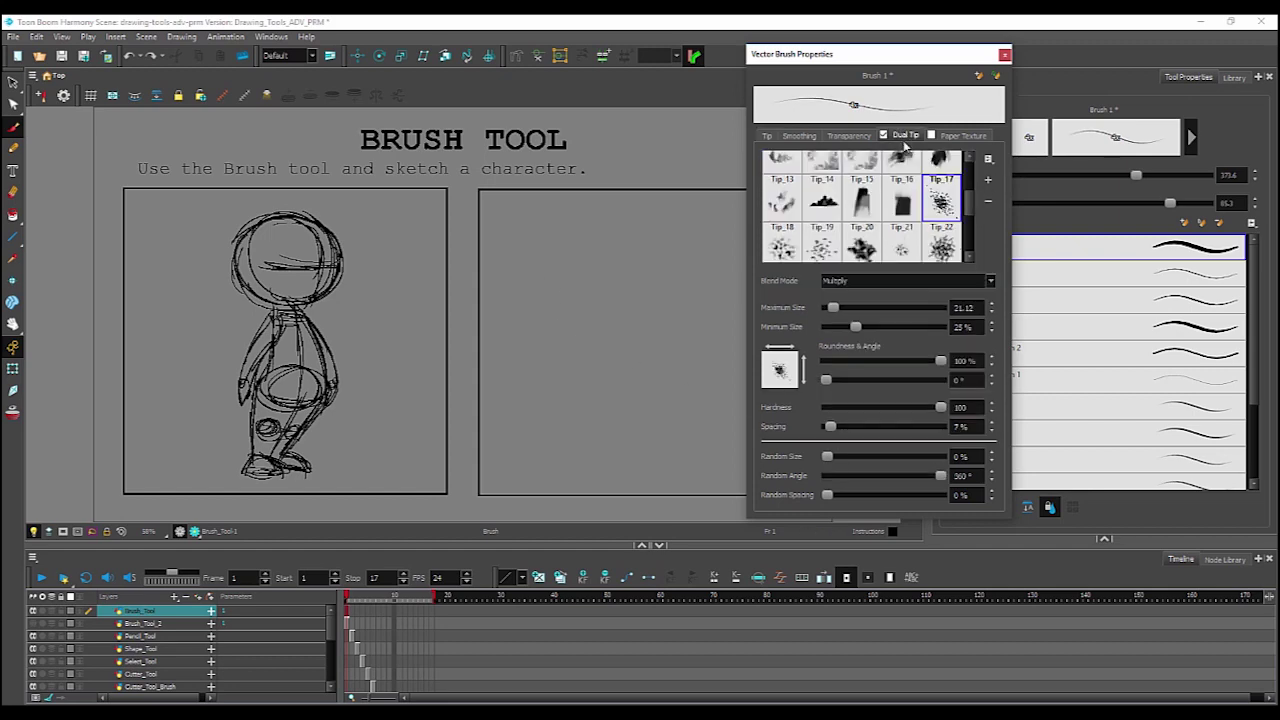
left_click_drag(832, 309, 906, 307)
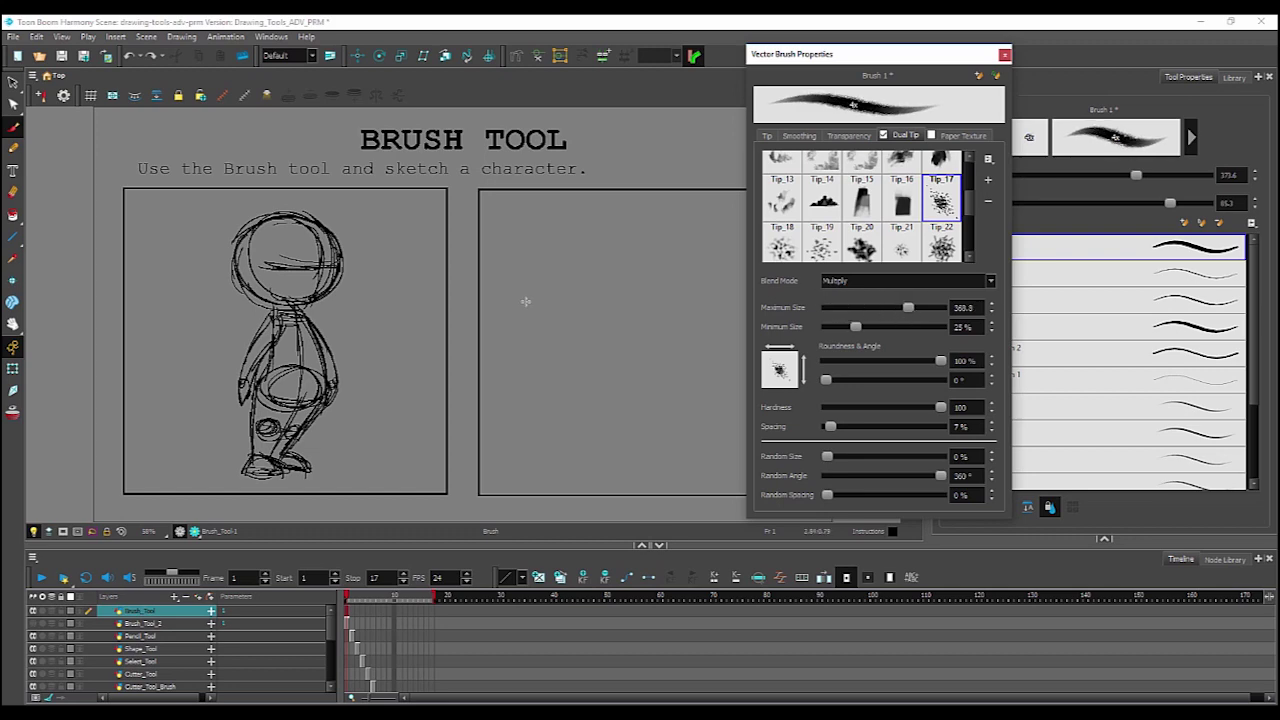
mouse_move(518, 305)
left_mouse_down()
mouse_move(614, 252)
mouse_move(690, 228)
left_mouse_up()
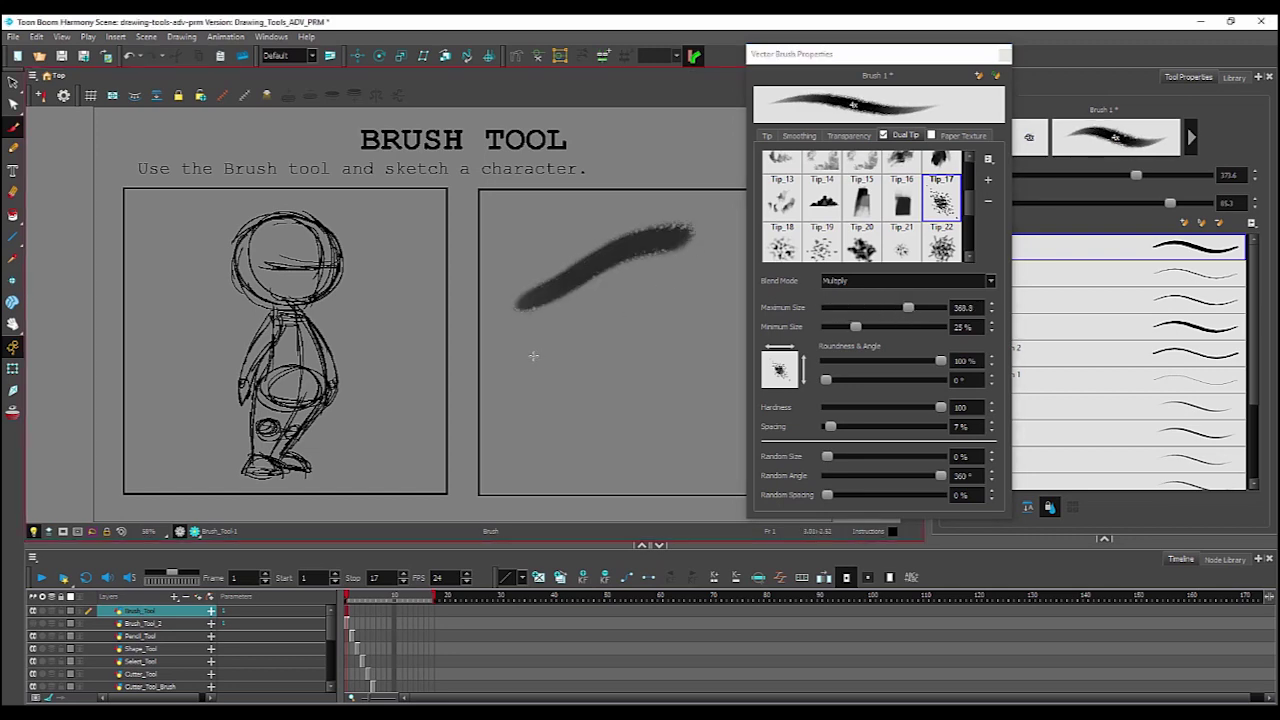
left_click_drag(528, 366, 715, 285)
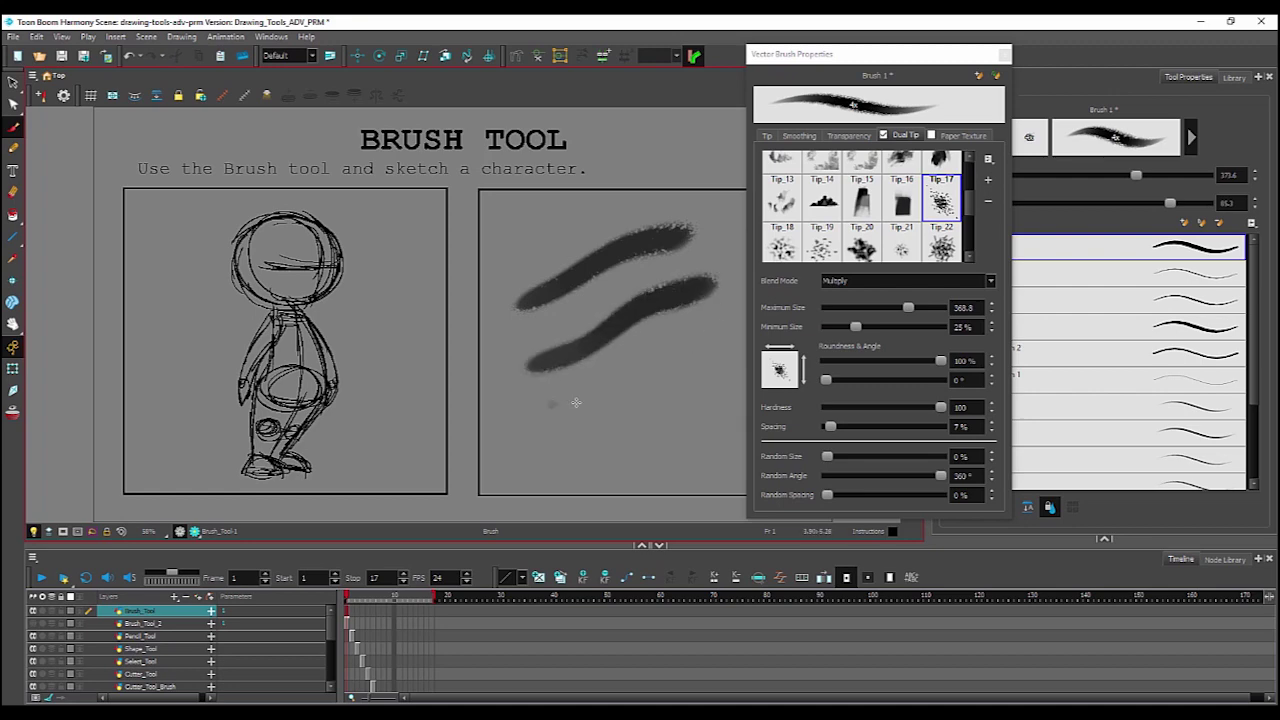
left_click_drag(576, 402, 705, 328)
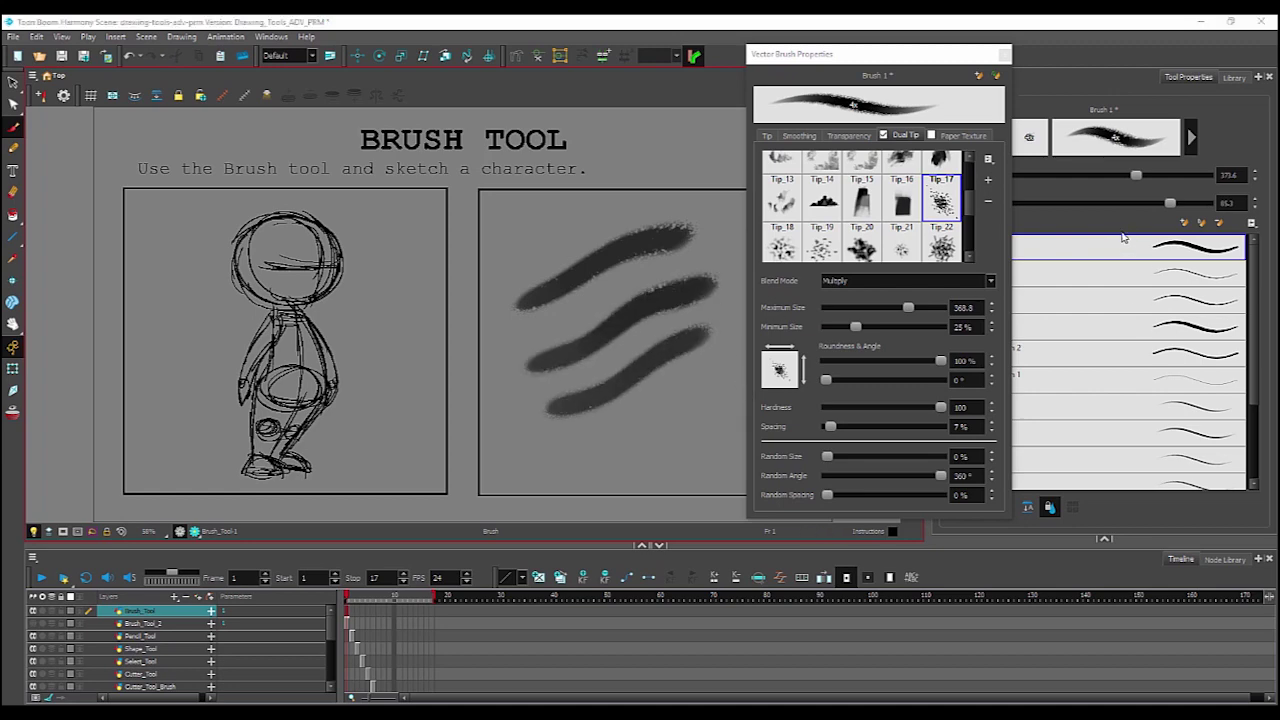
key("ctrl+z")
key("ctrl+z")
key("ctrl+z")
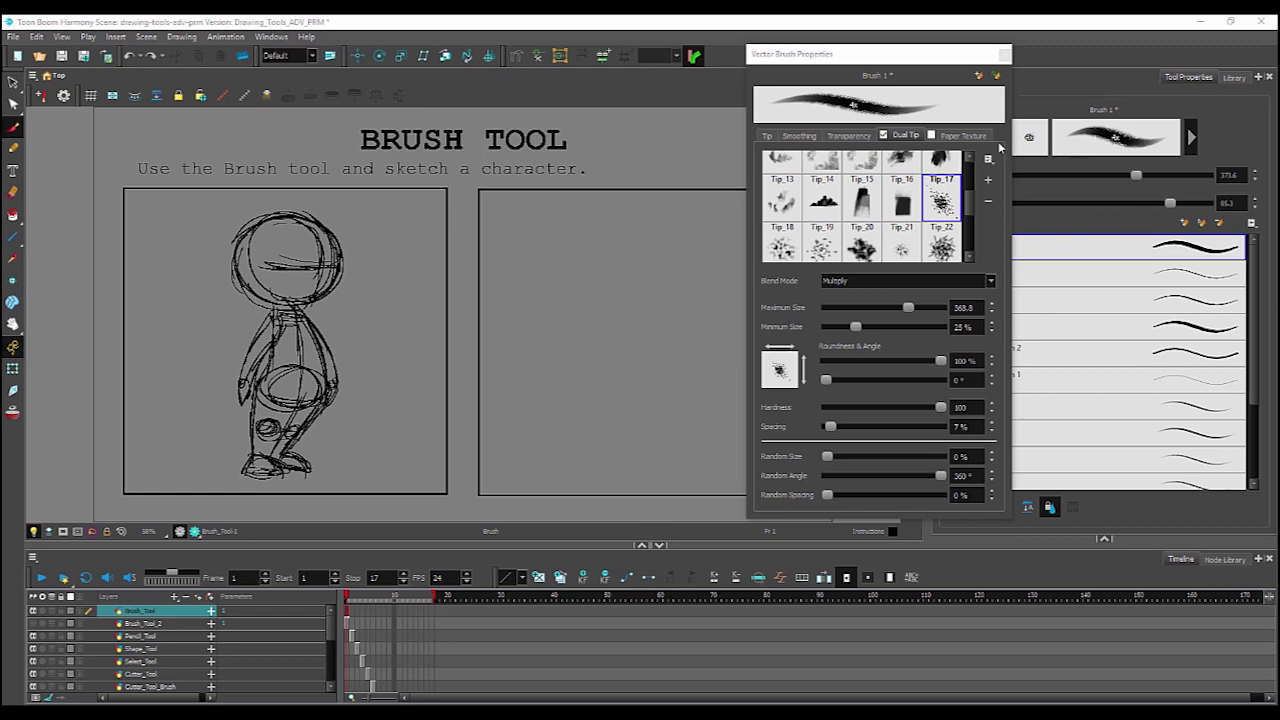
Replace the dual tip with Texture_1 paper texture, paint a grainy blob in the right box, and close the window.
left_click(884, 135)
left_click(955, 136)
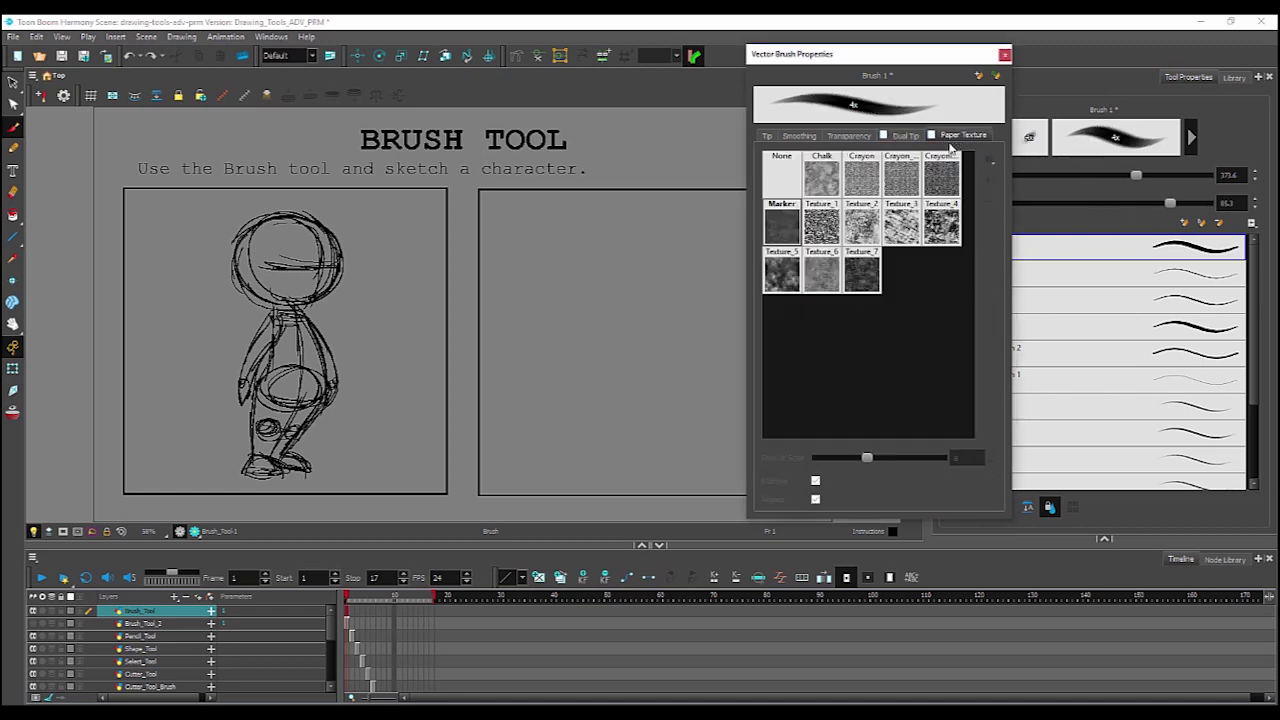
left_click(932, 137)
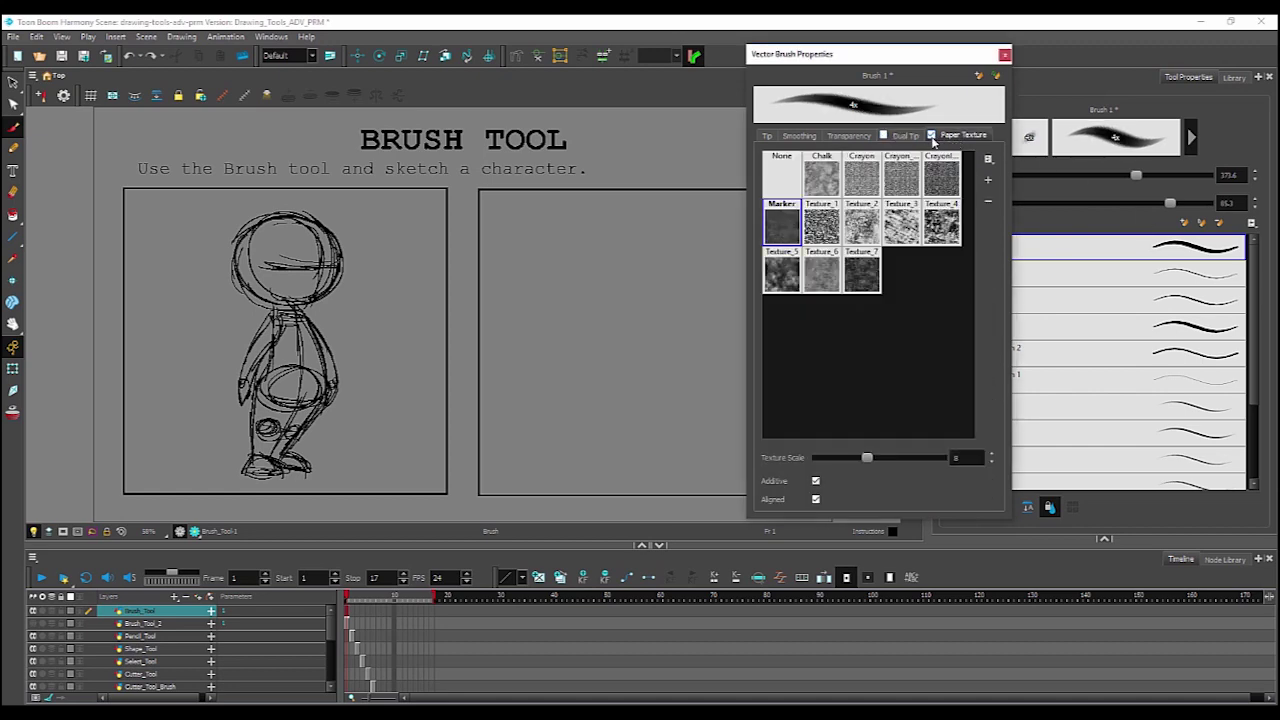
left_click(824, 232)
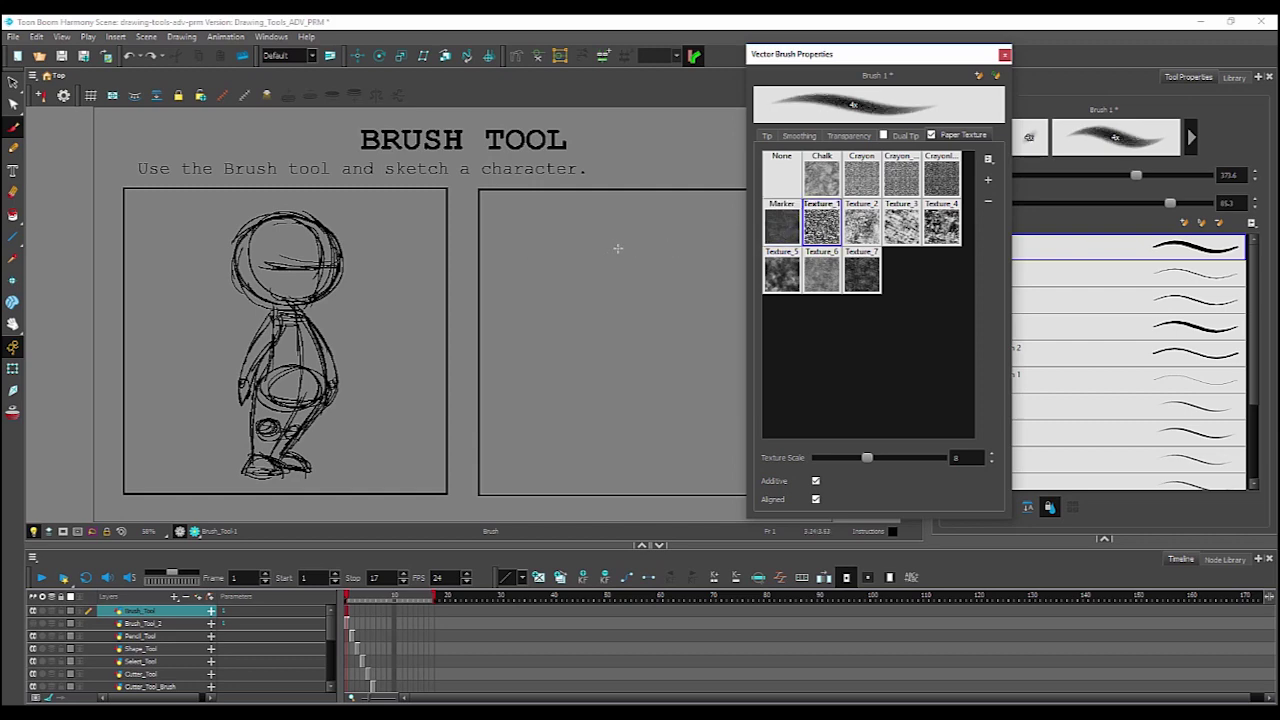
mouse_move(568, 276)
left_mouse_down()
mouse_move(647, 230)
mouse_move(632, 264)
mouse_move(674, 262)
mouse_move(685, 277)
mouse_move(640, 382)
mouse_move(675, 392)
left_mouse_up()
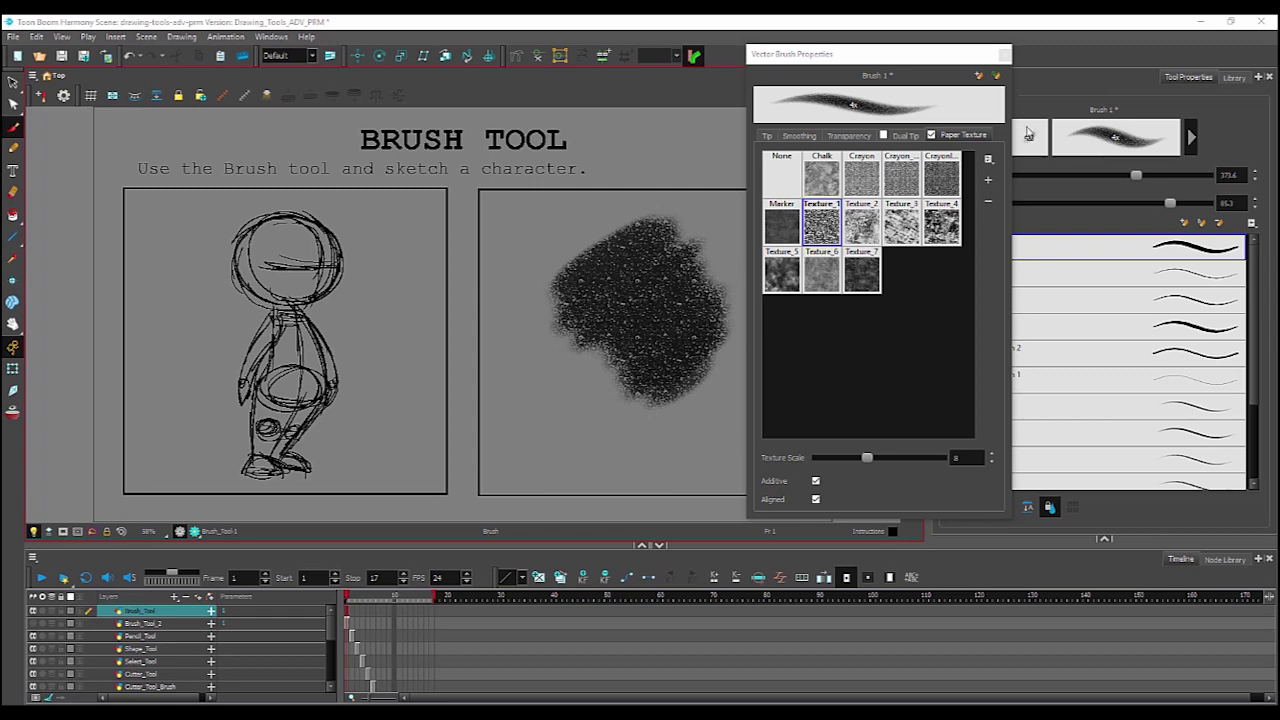
left_click(1005, 56)
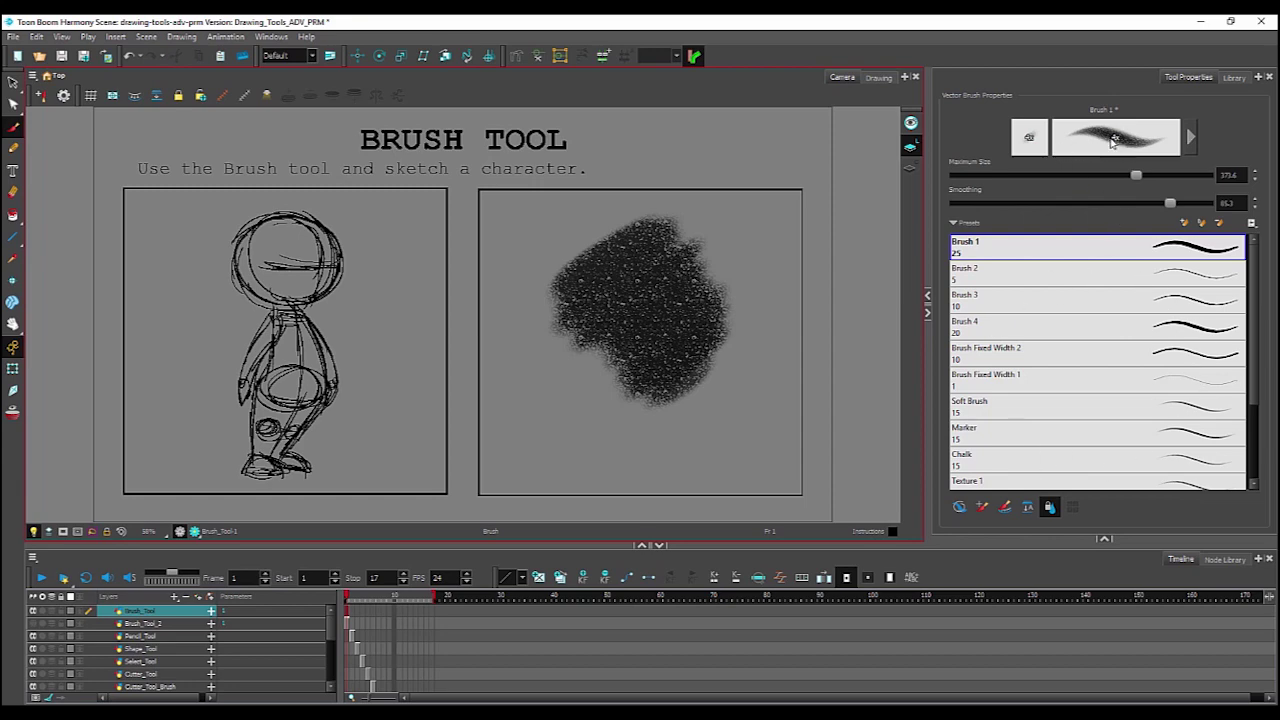
Save the brush as a new preset named 'Large Brush', then open Help > Online Help.
left_click(1185, 227)
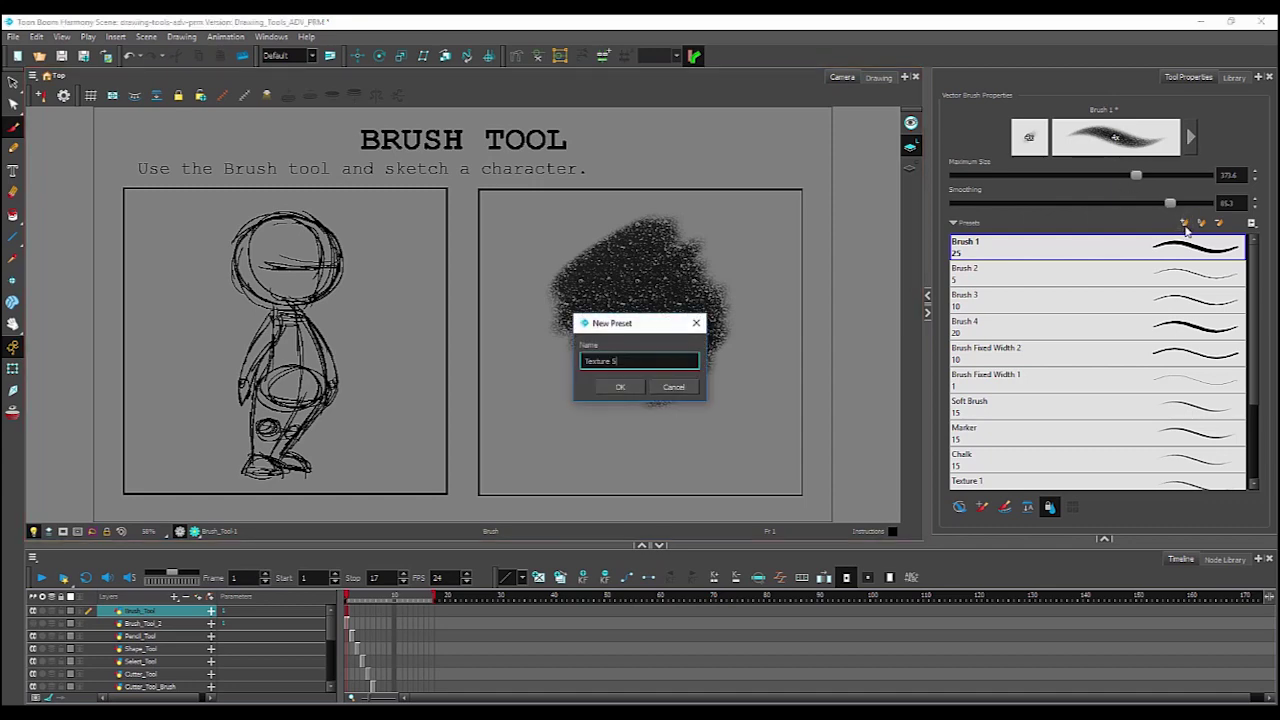
left_click_drag(618, 361, 545, 381)
type("Large Brush")
key("Return")
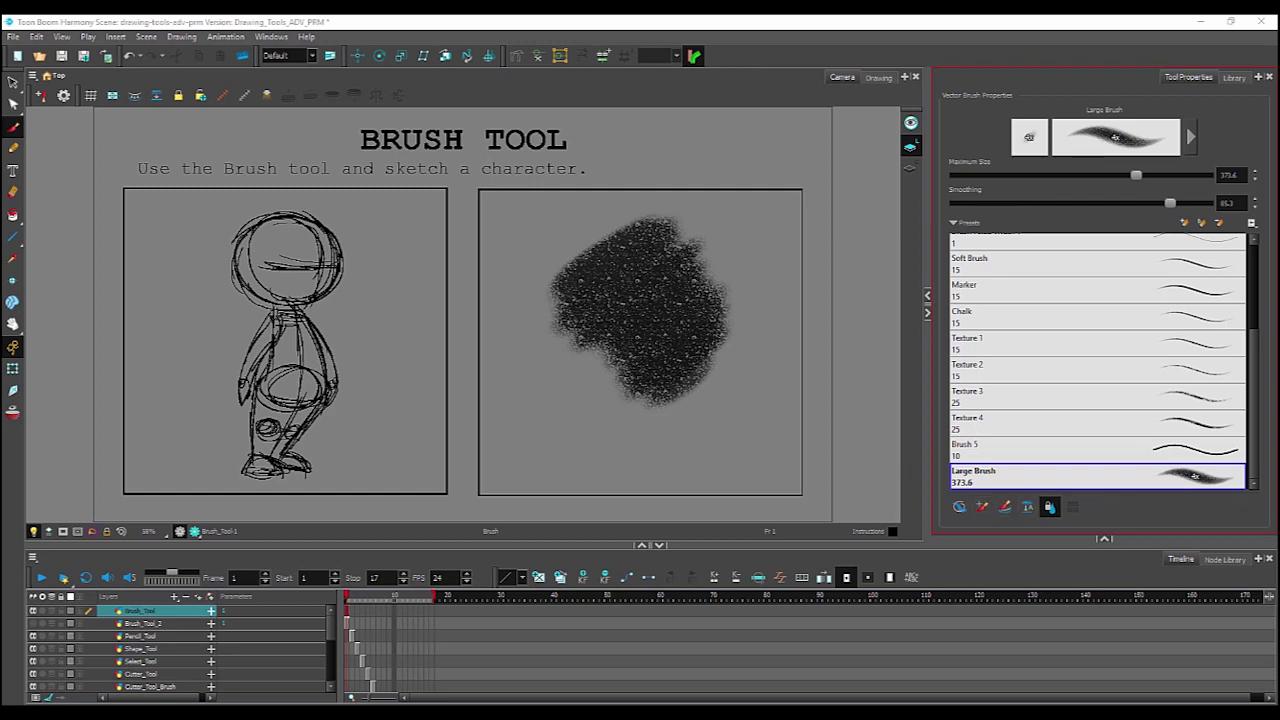
left_click(307, 38)
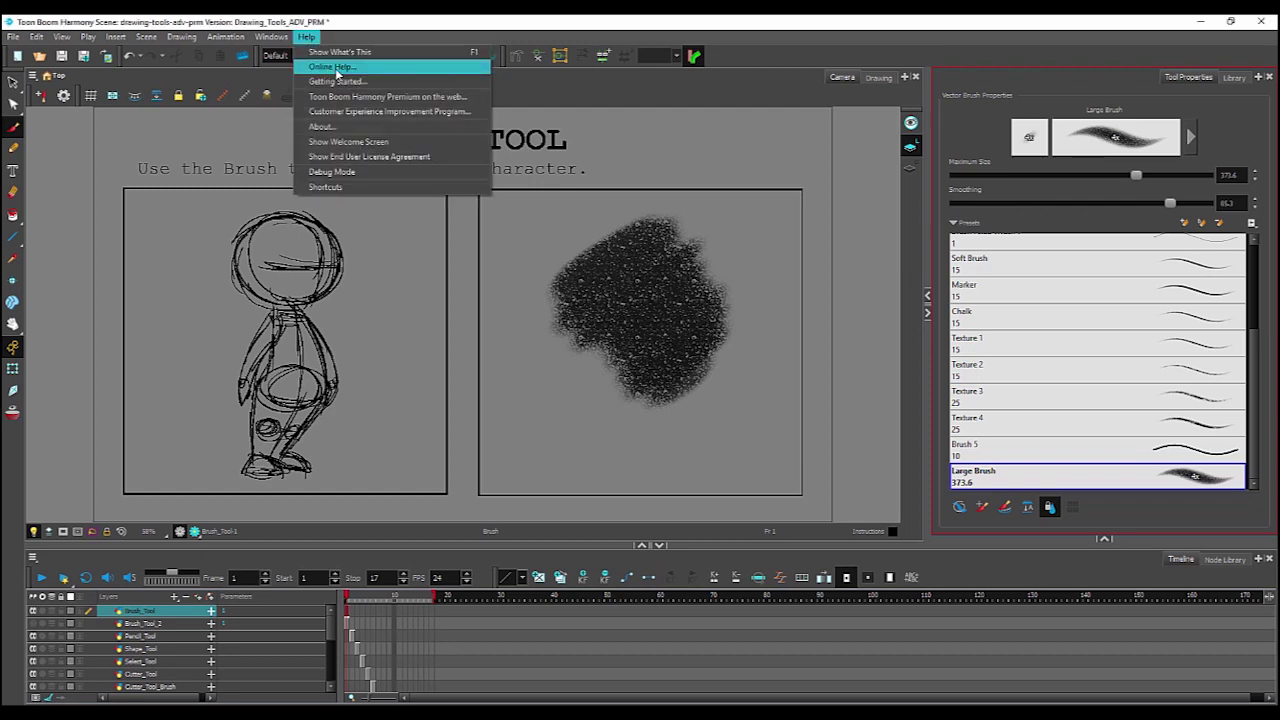
left_click(354, 72)
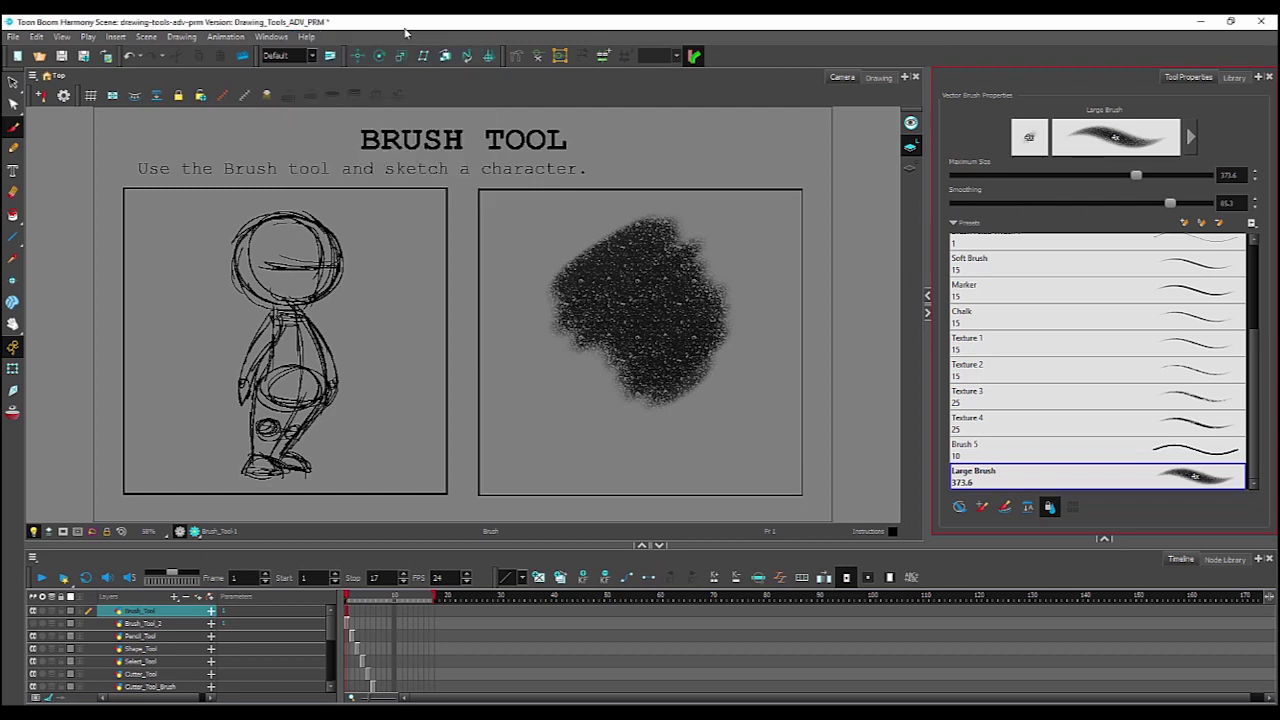